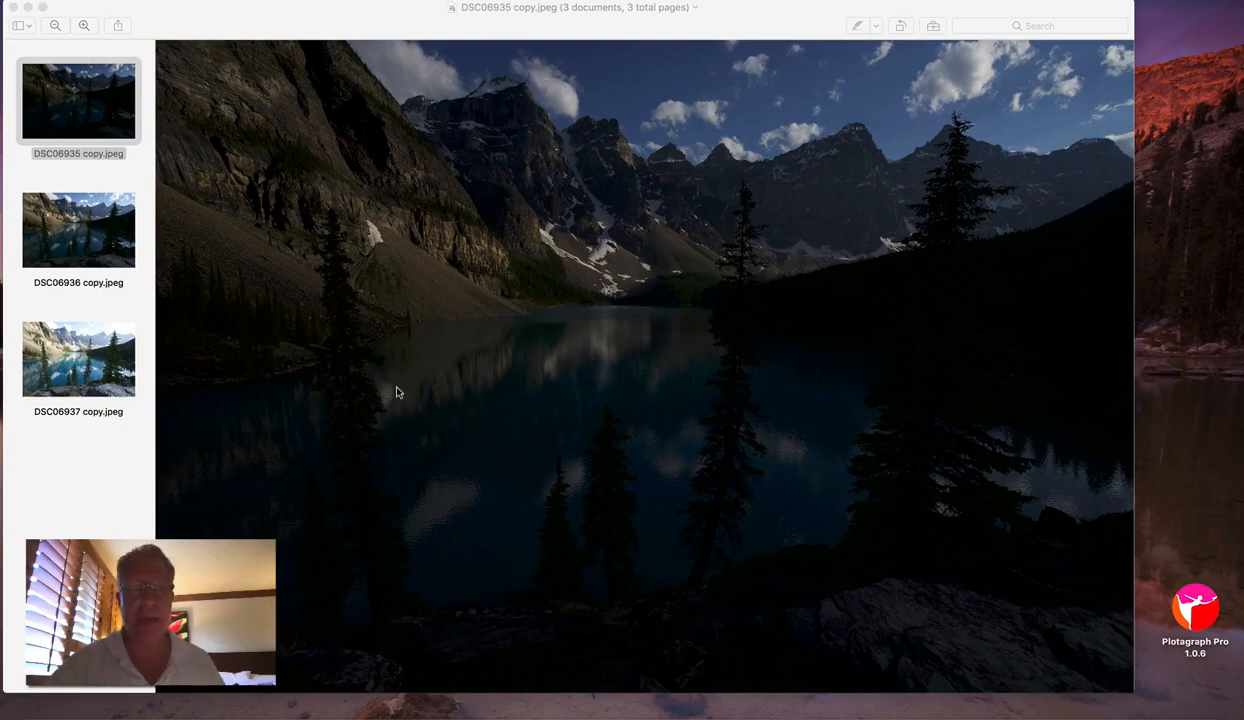
- Compare the three bracketed exposures DSC06935 copy to DSC06937 copy, and close the preview window
click(101, 113)
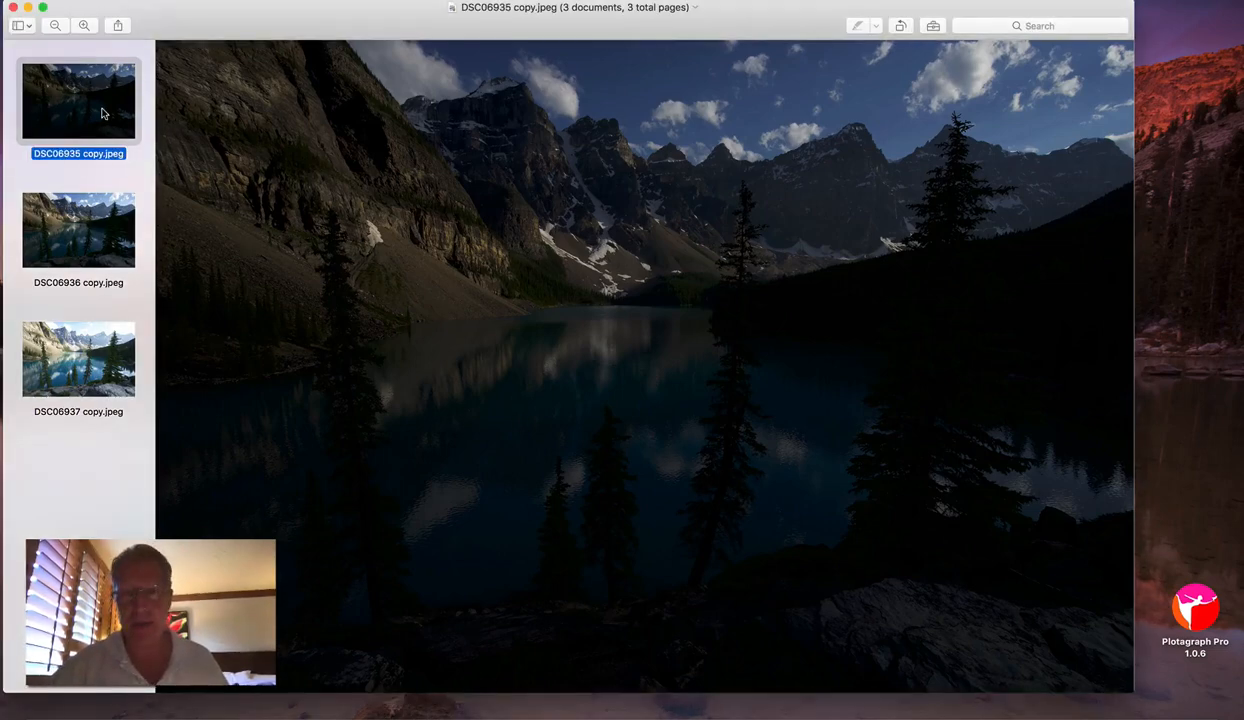
key(Down)
key(Down)
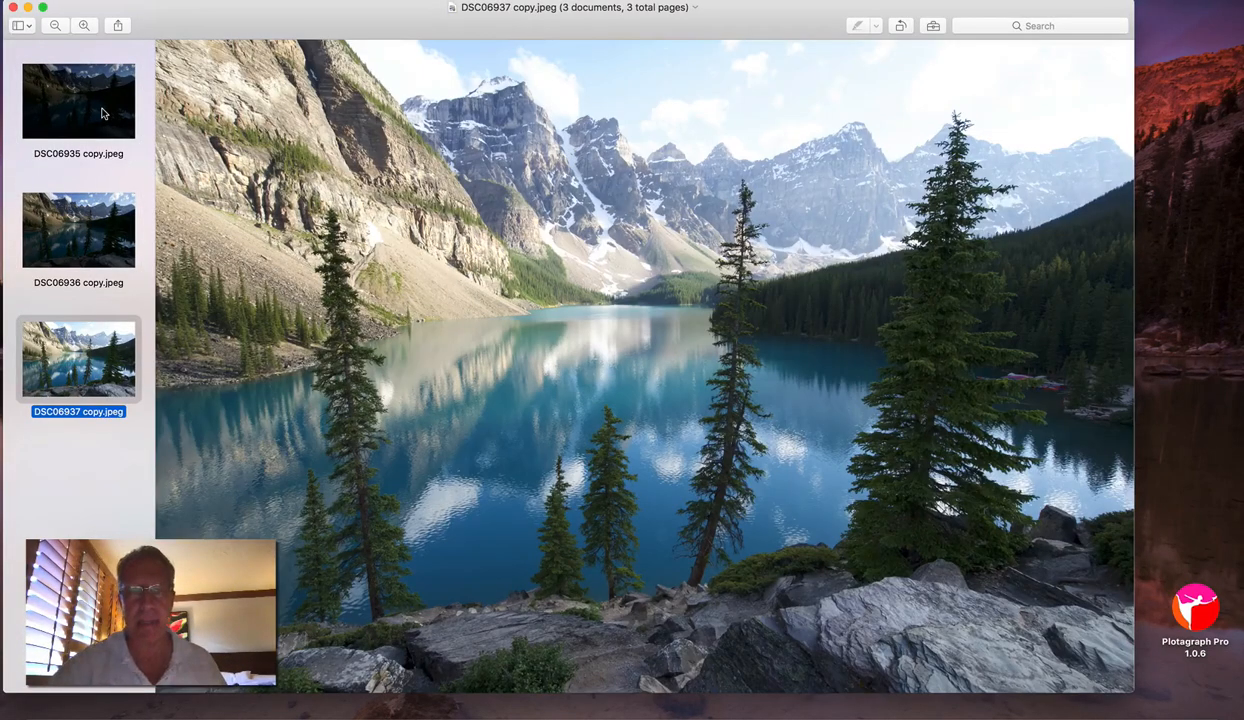
click(12, 8)
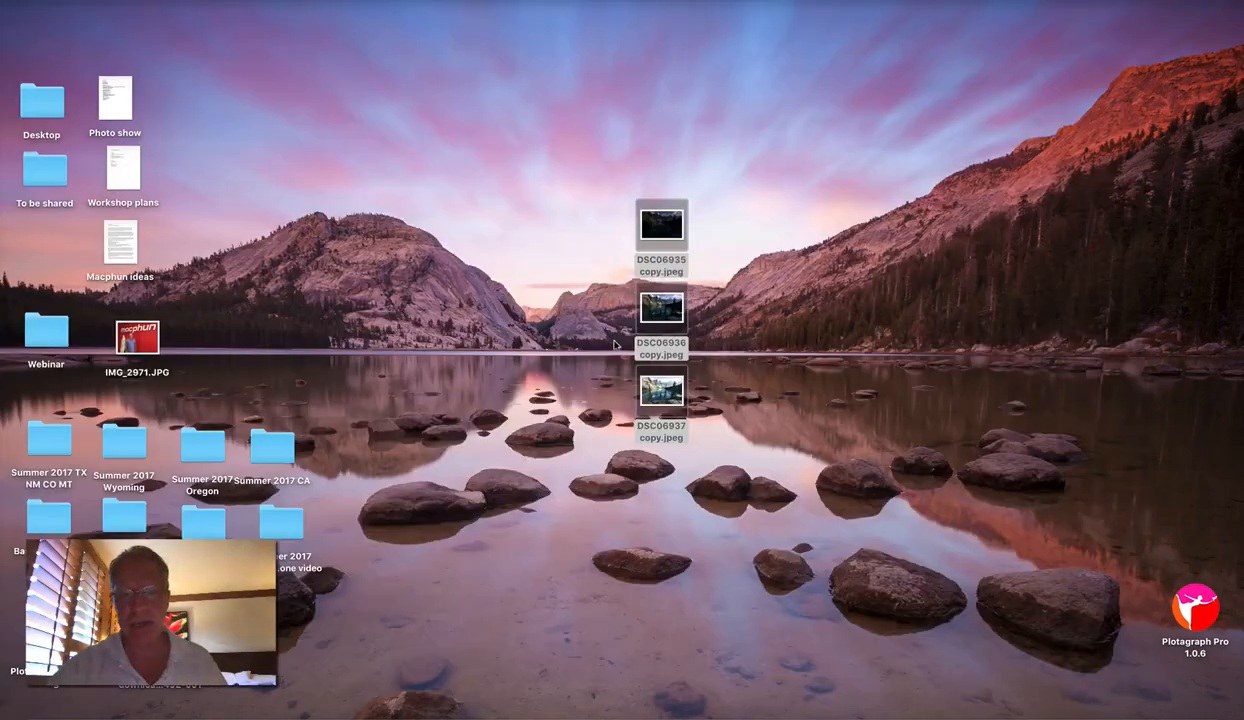
- Load the three bracketed JPEGs into Aurora HDR and create the HDR image with Alignment and Ghosts Reduction turned on
drag(656, 392, 936, 716)
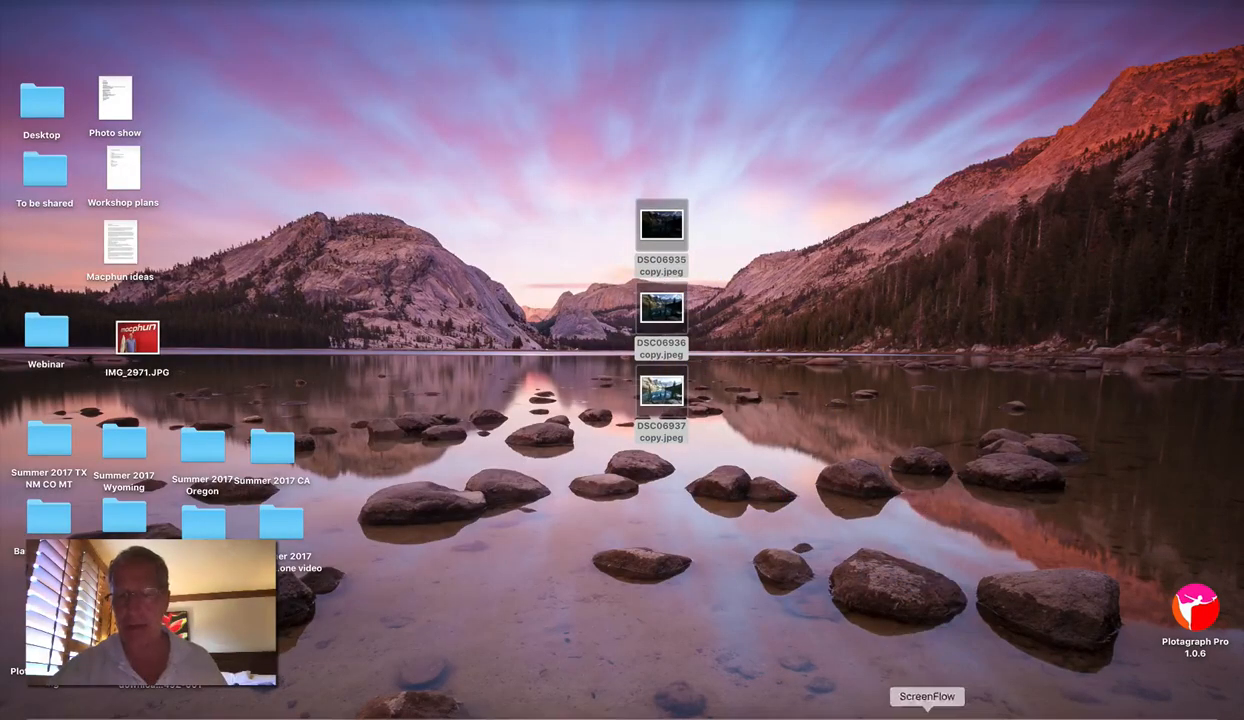
click(336, 458)
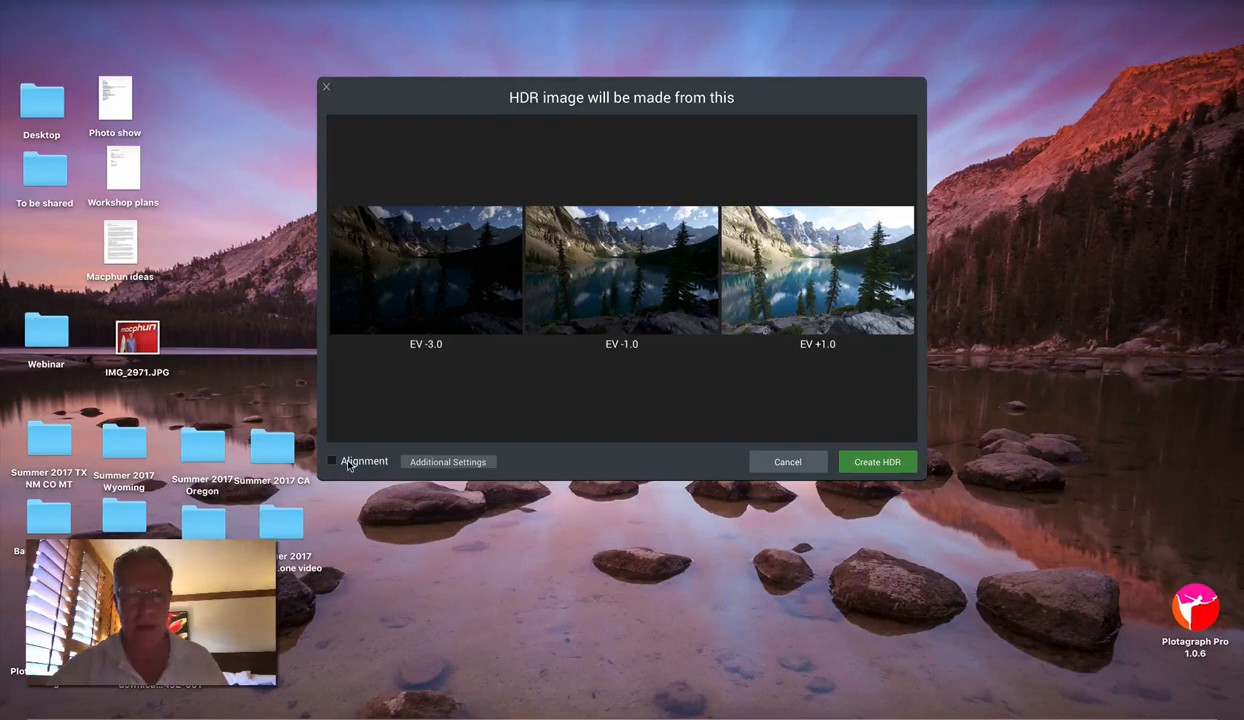
click(419, 458)
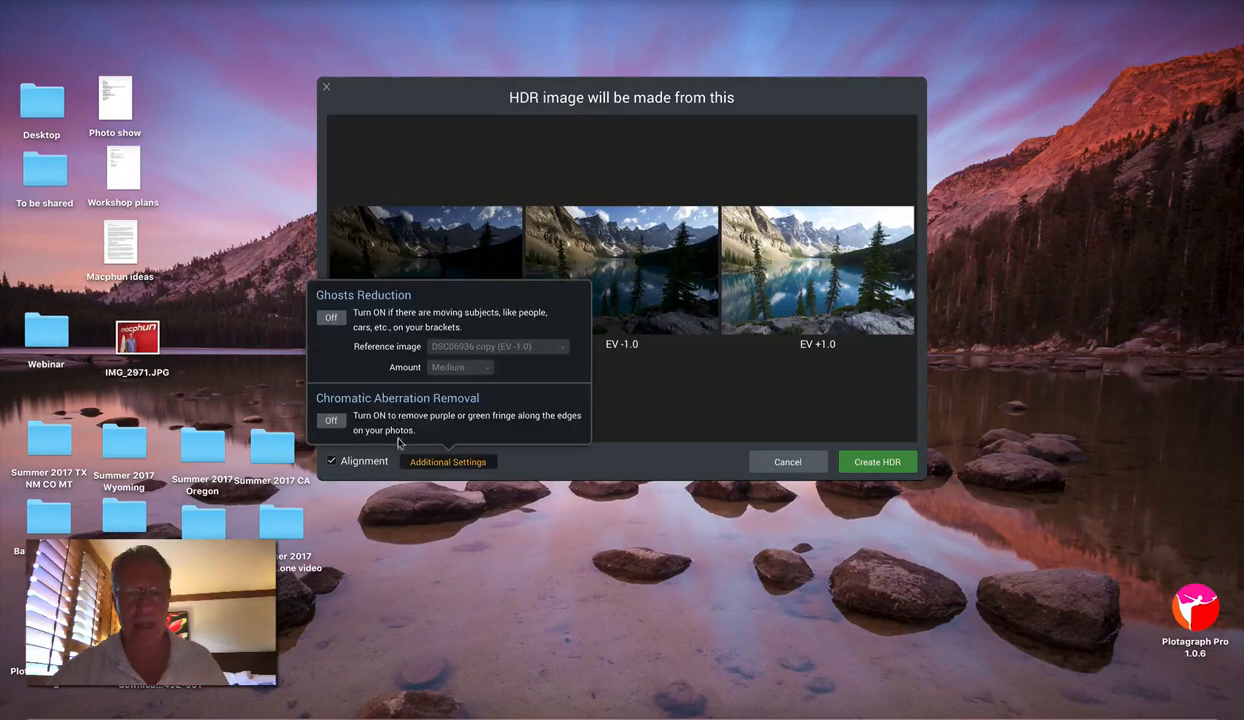
click(331, 317)
click(650, 377)
click(861, 457)
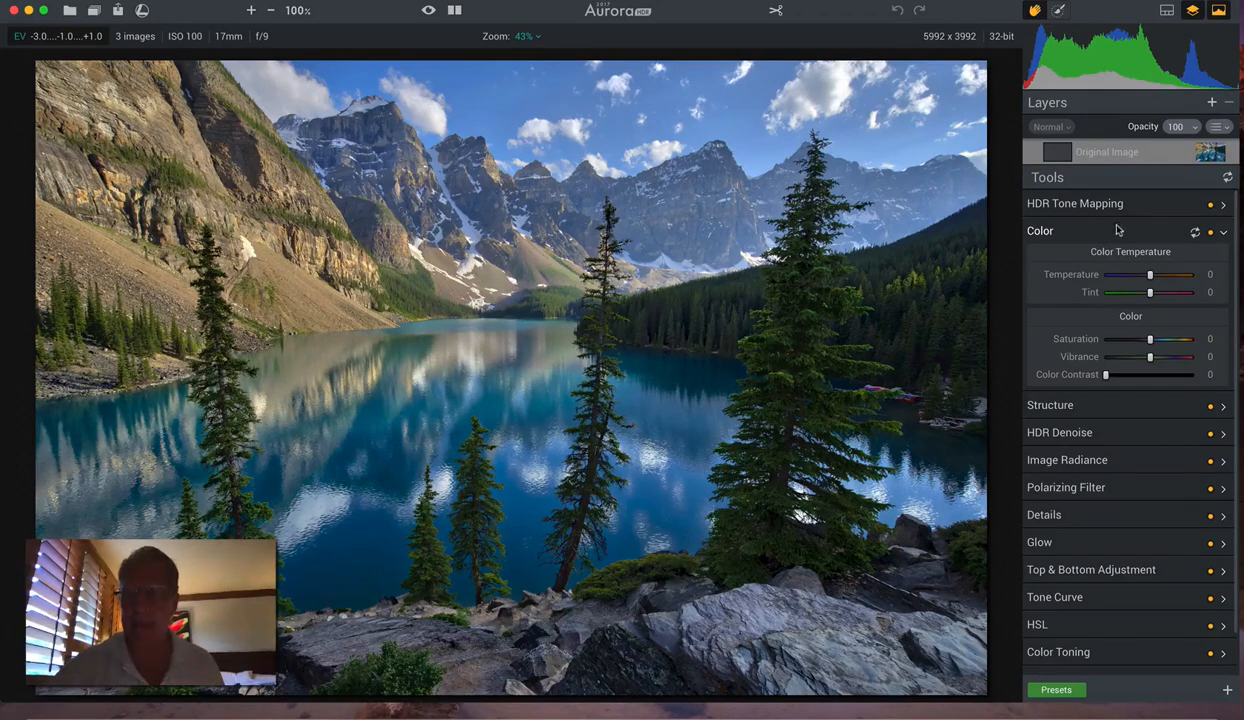
- In HDR Tone Mapping, set HDR Look to -32 and Smart Tone to -20
click(1138, 204)
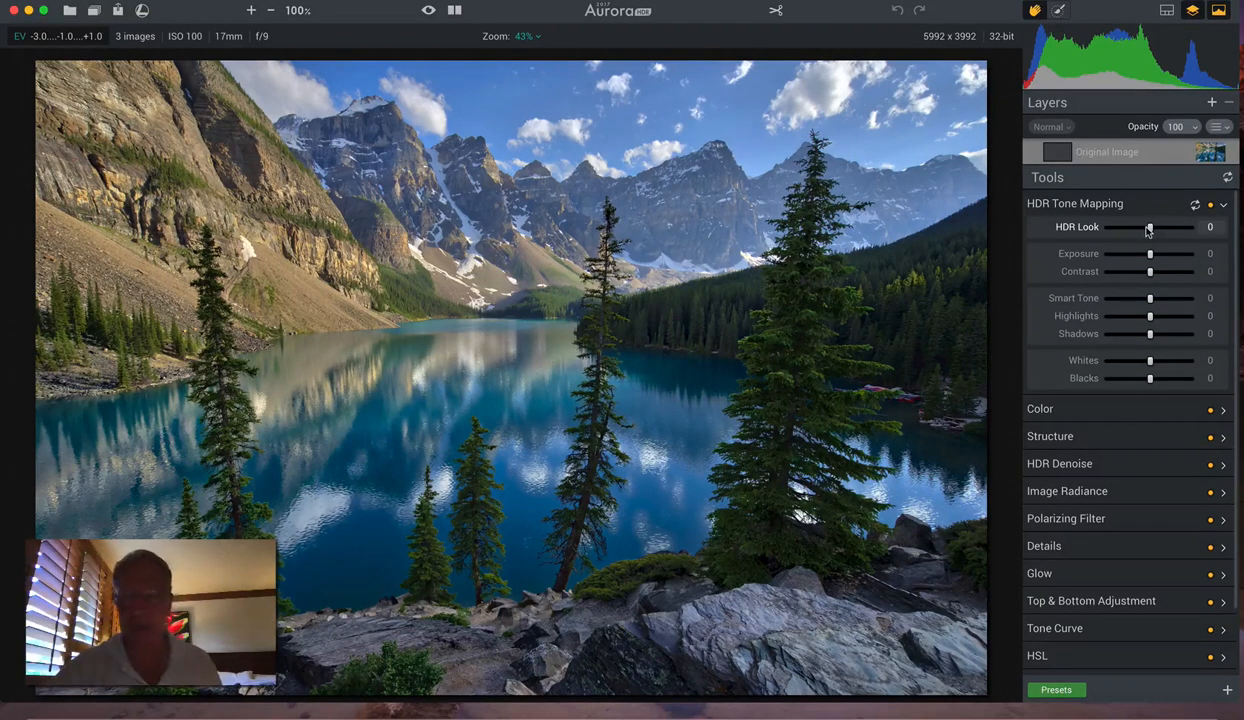
drag(1148, 229, 1135, 229)
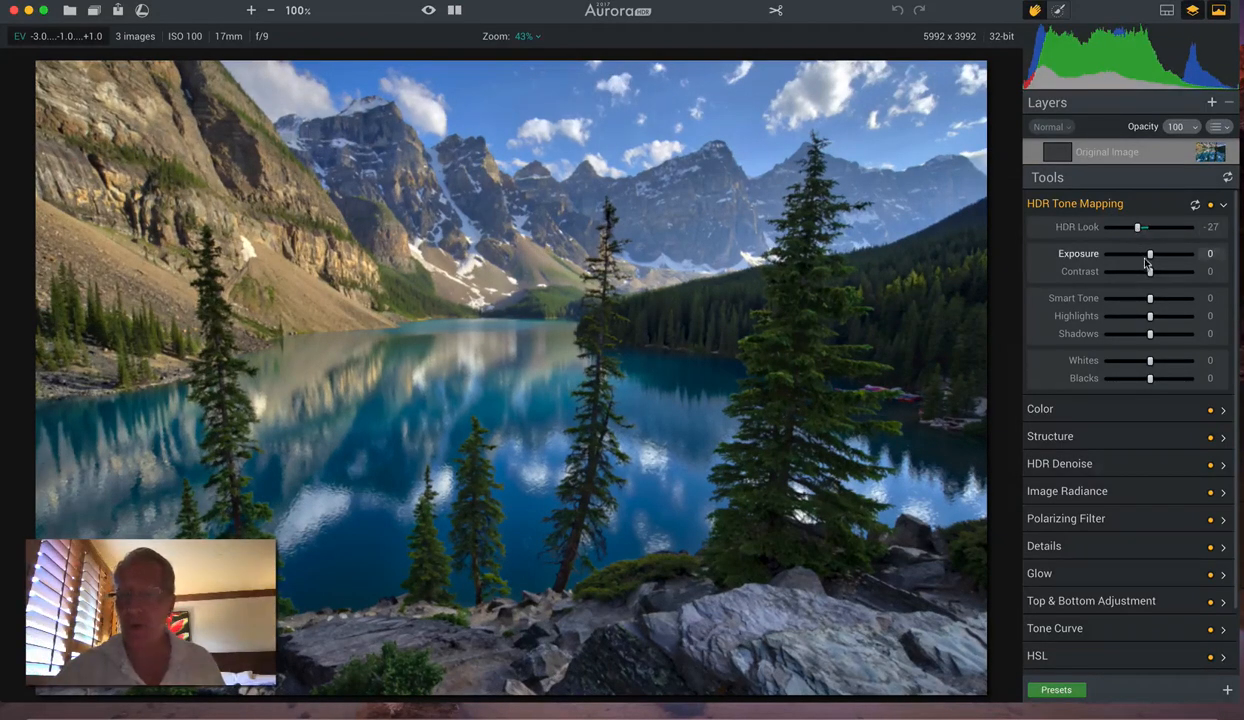
drag(1148, 302, 1138, 303)
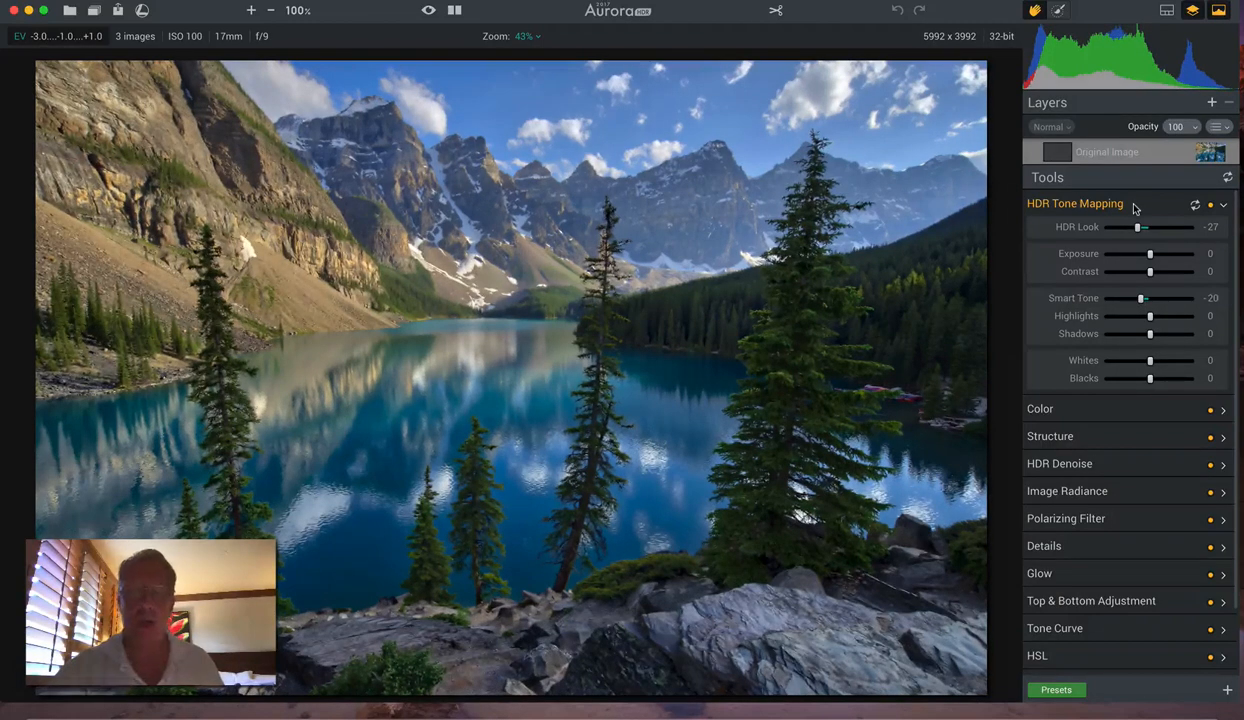
drag(1133, 229, 1129, 229)
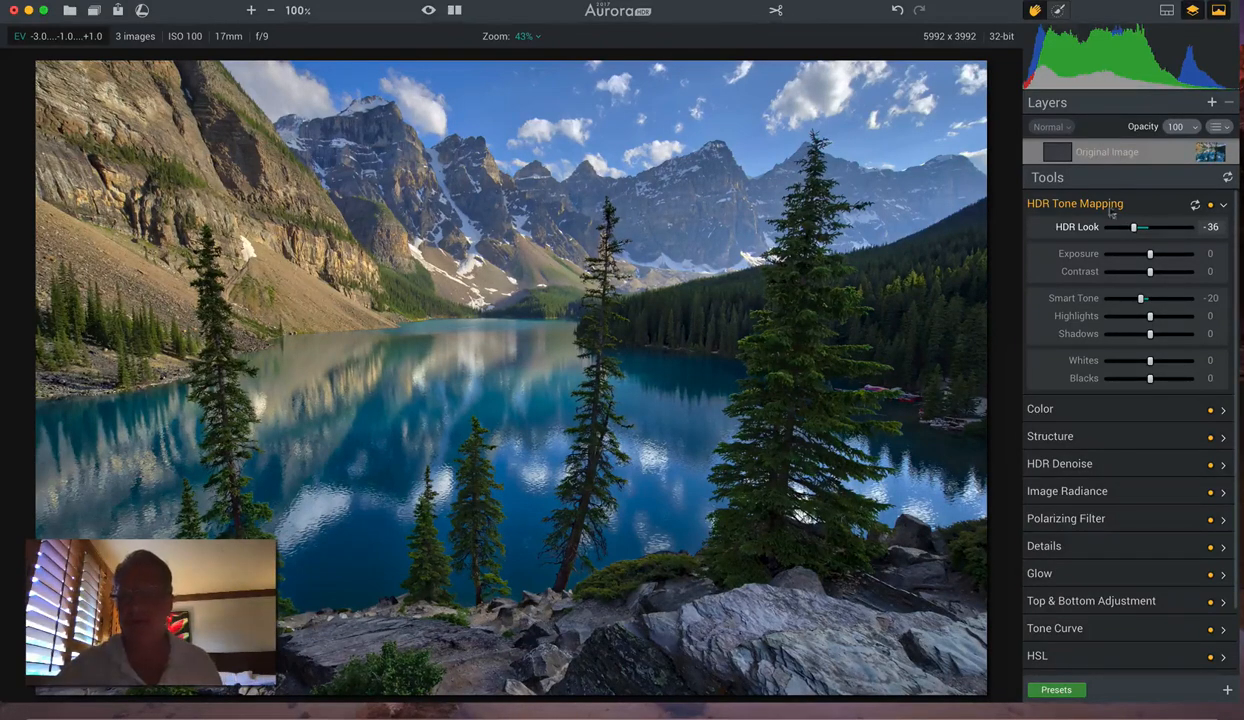
drag(1133, 227, 1186, 227)
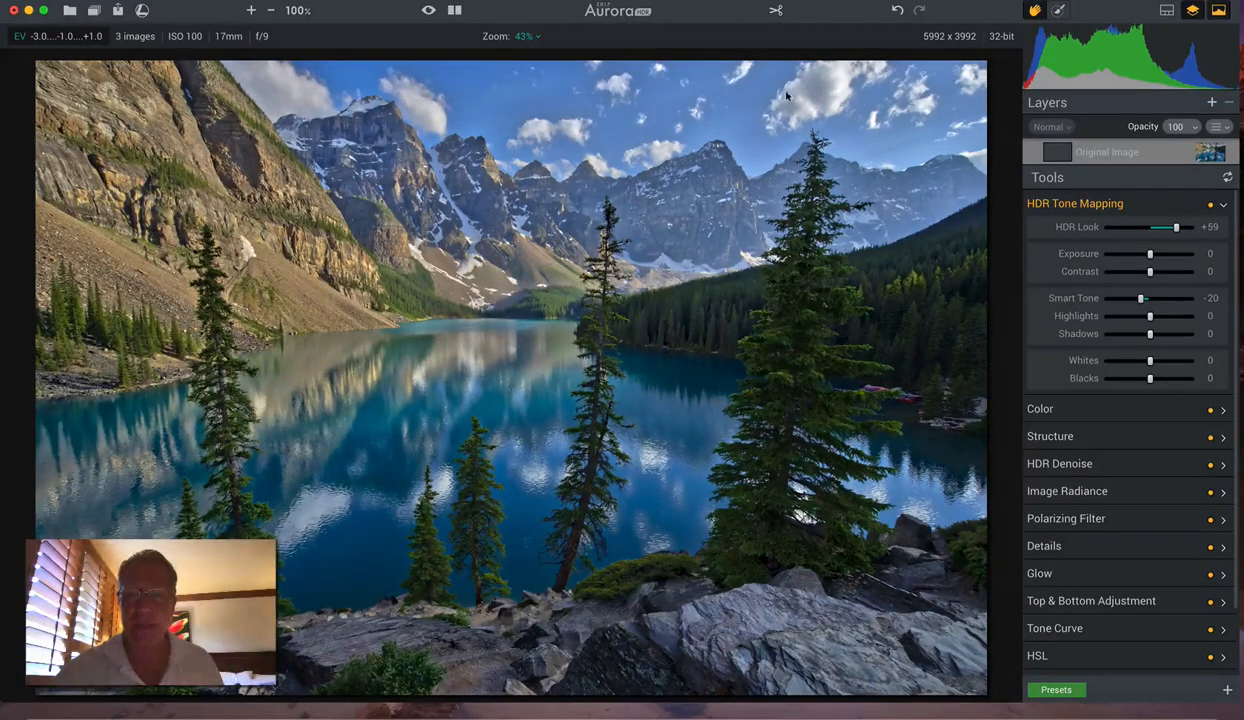
drag(1176, 227, 1133, 228)
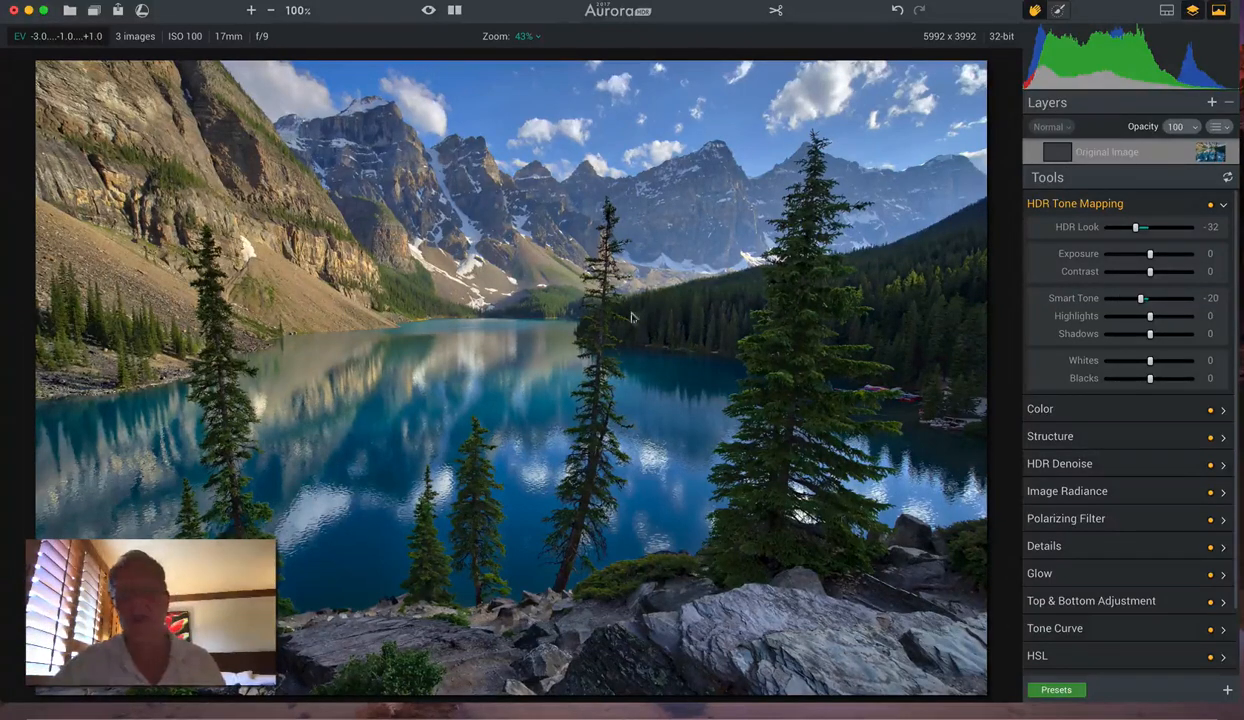
- Send the HDR image to Luminar and add the Clarity, Color Temperature and Golden Hour filters
click(141, 10)
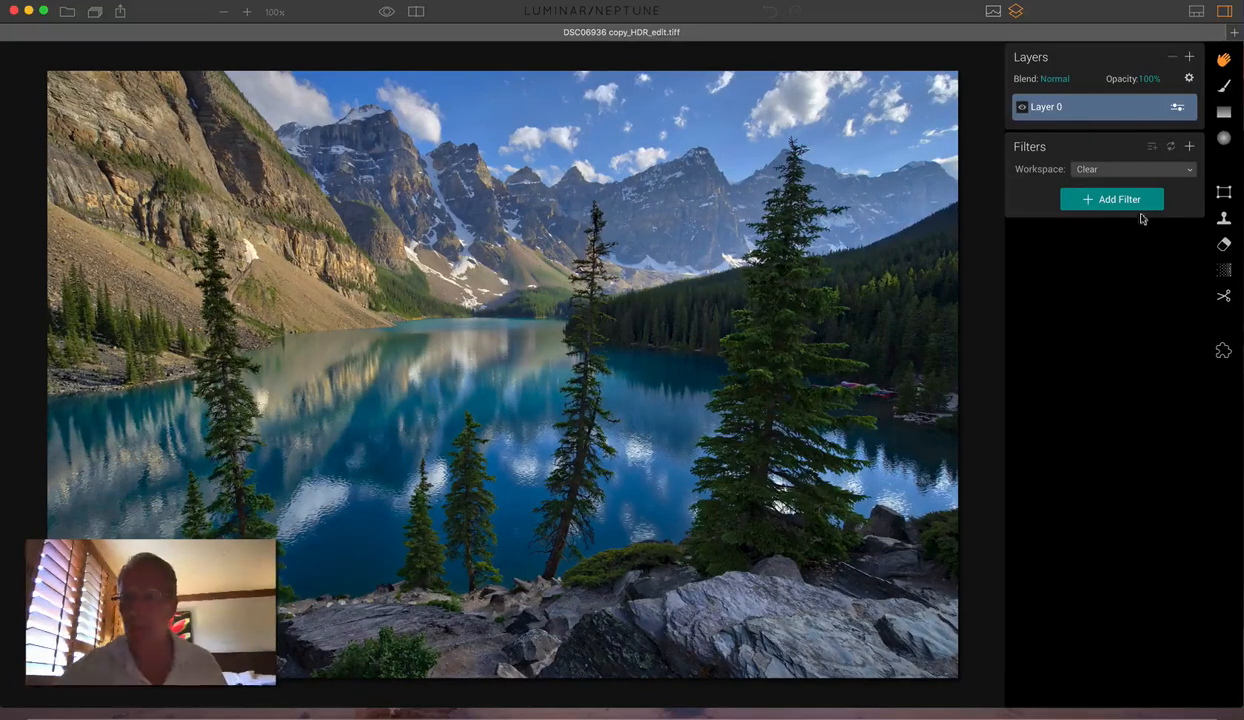
click(1110, 203)
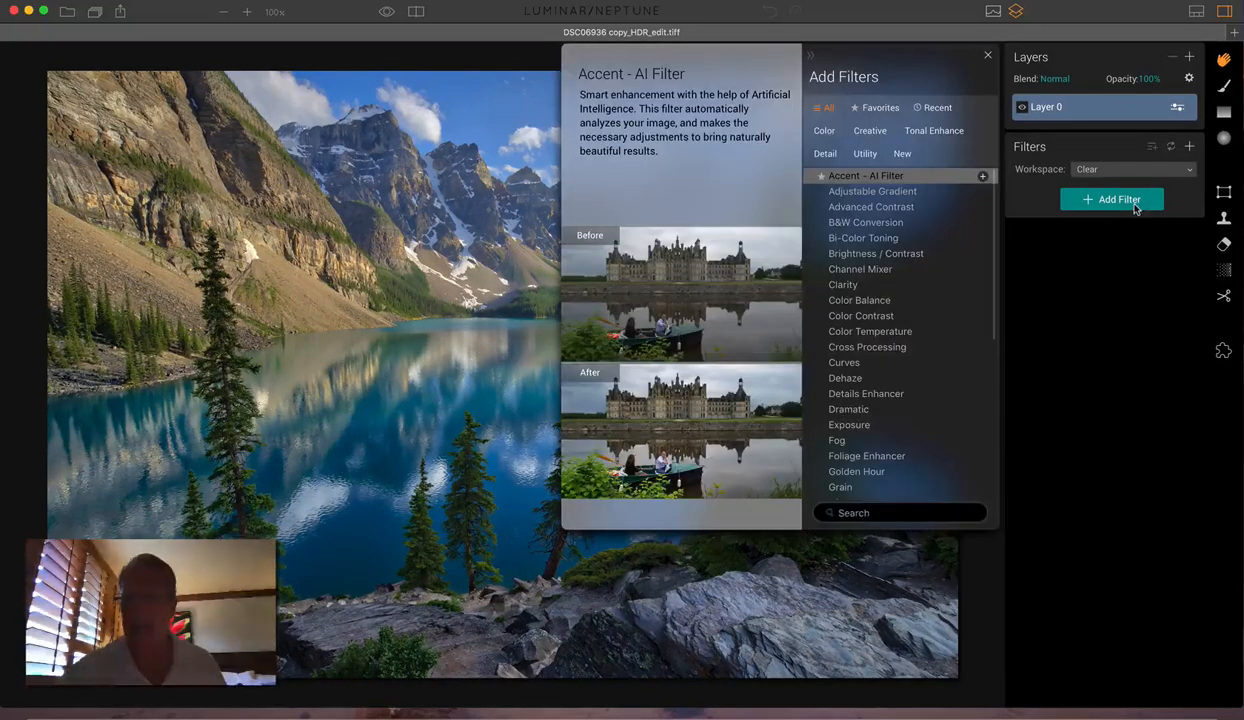
click(981, 285)
scroll(920, 353, down, 2)
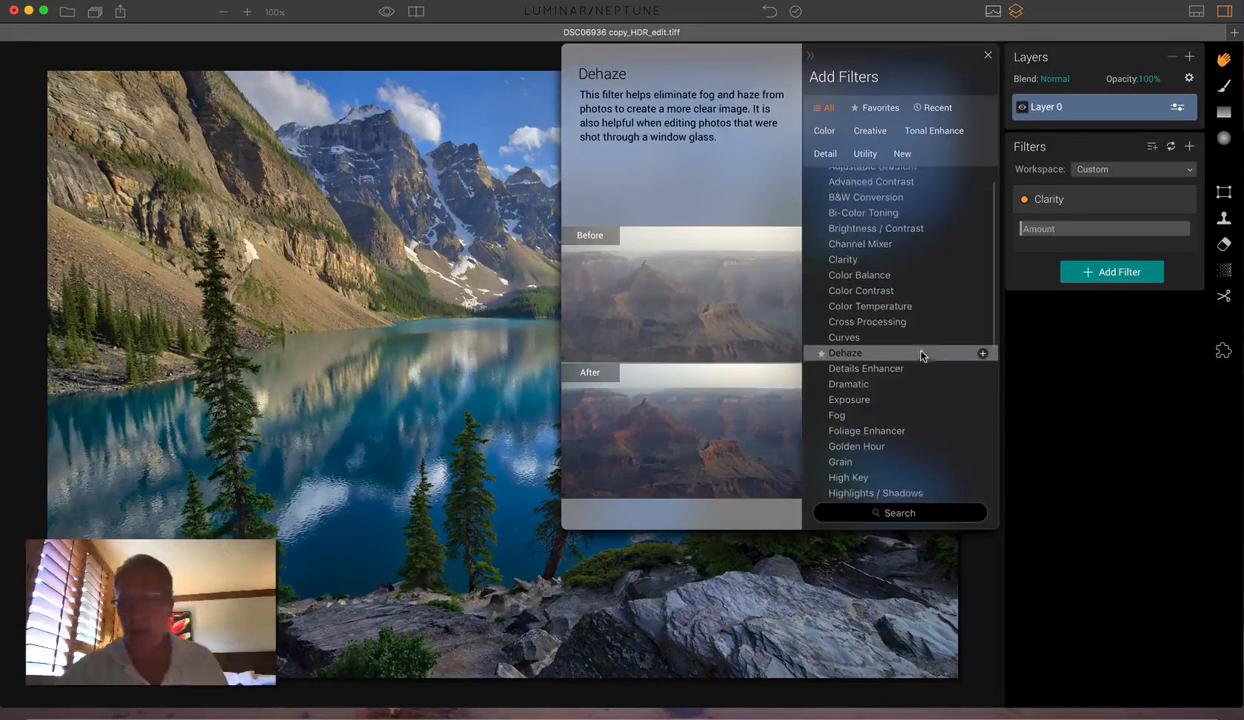
click(981, 305)
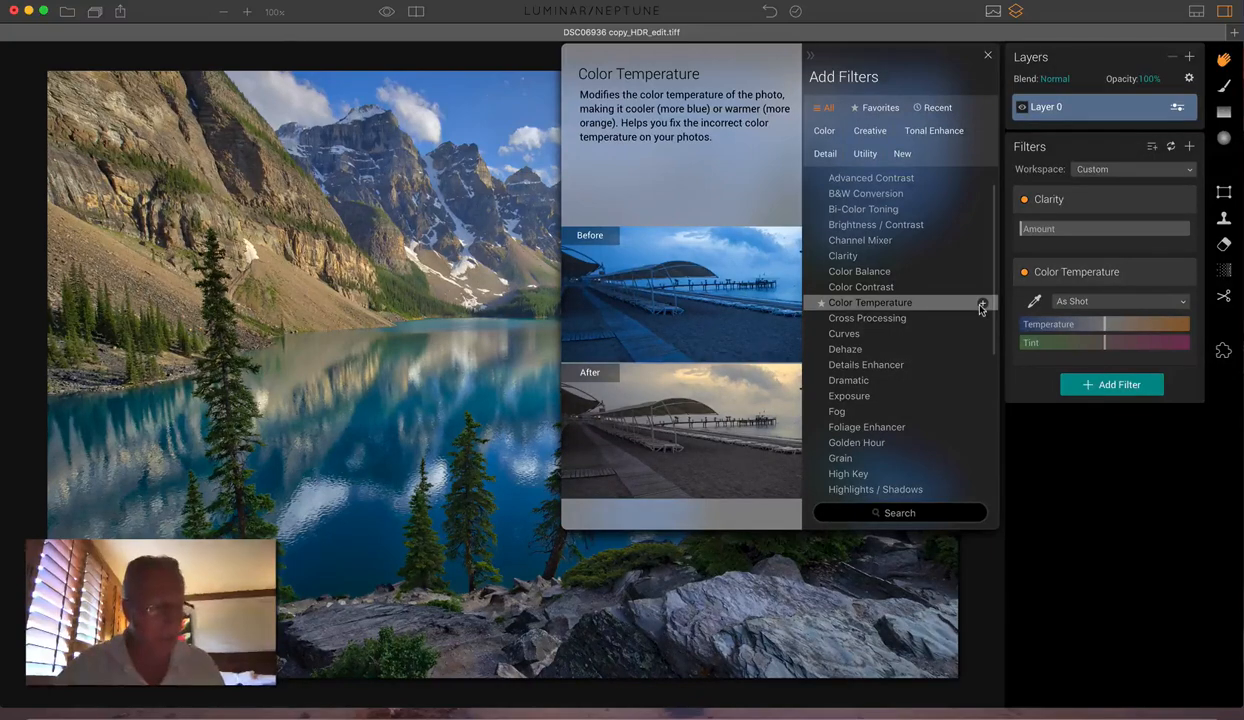
scroll(980, 310, down, 5)
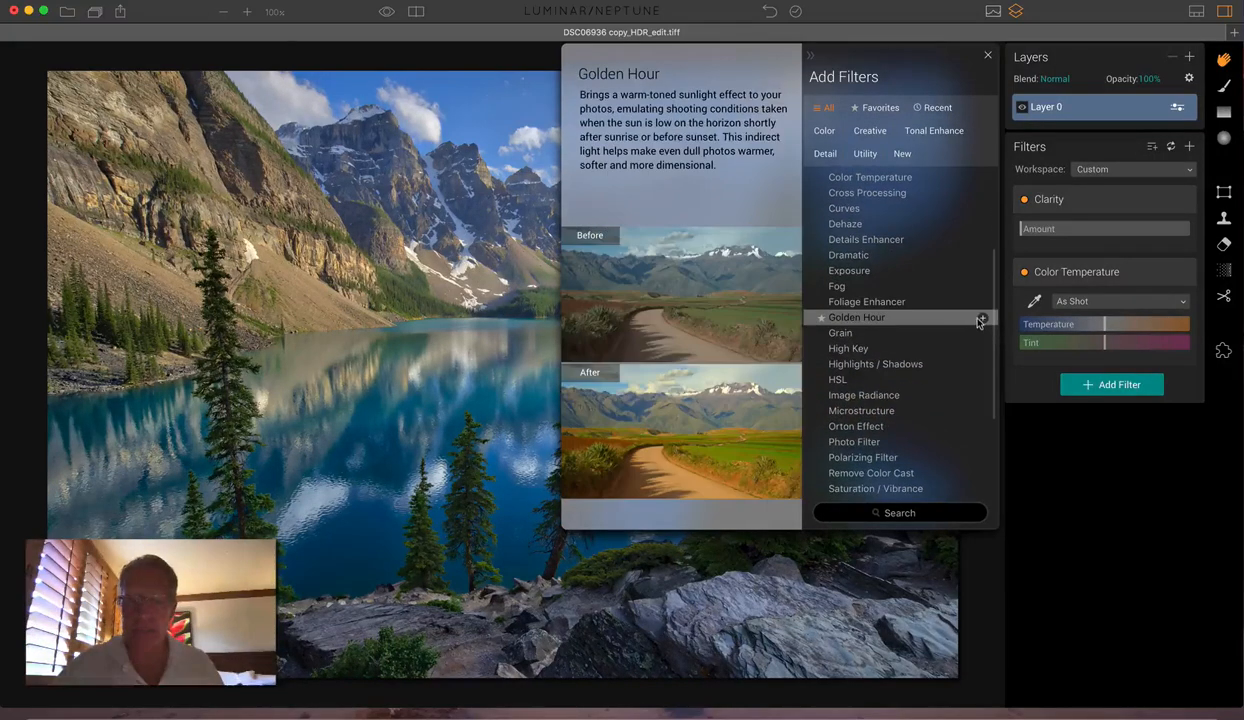
click(981, 320)
- Add the Structure, Tone and HSL filters to Layer 0, and leave the filter list
scroll(910, 375, down, 6)
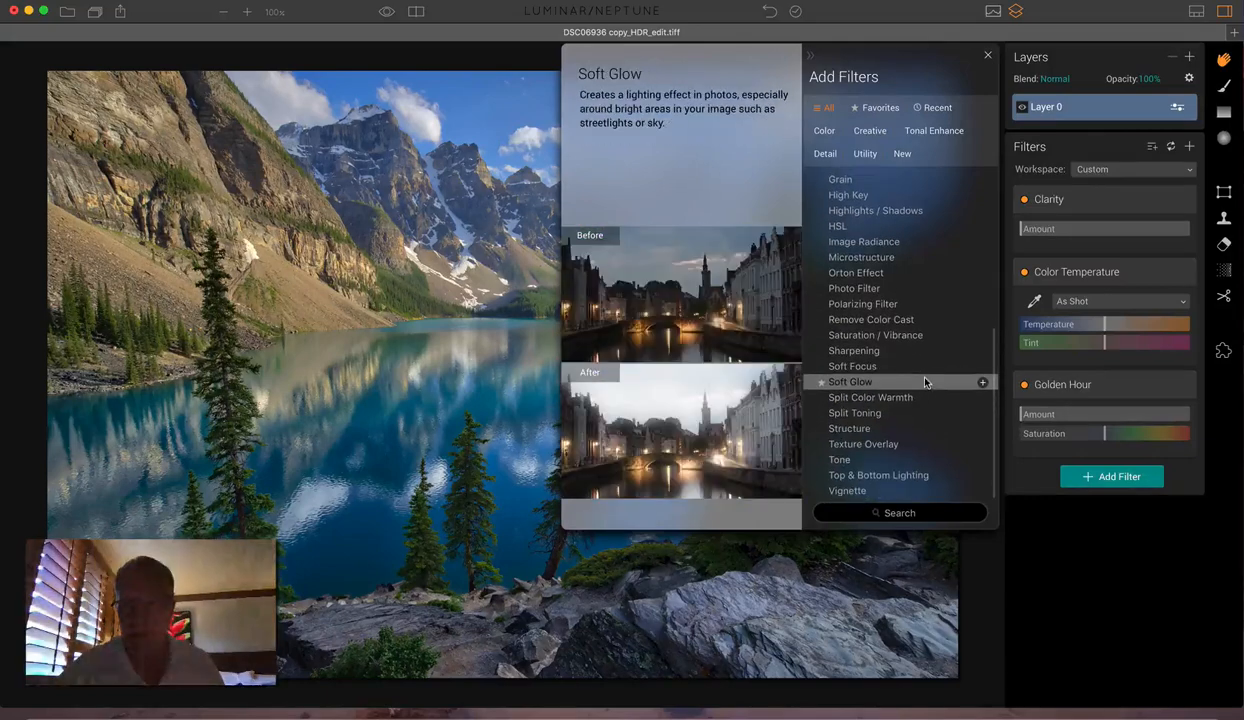
click(980, 431)
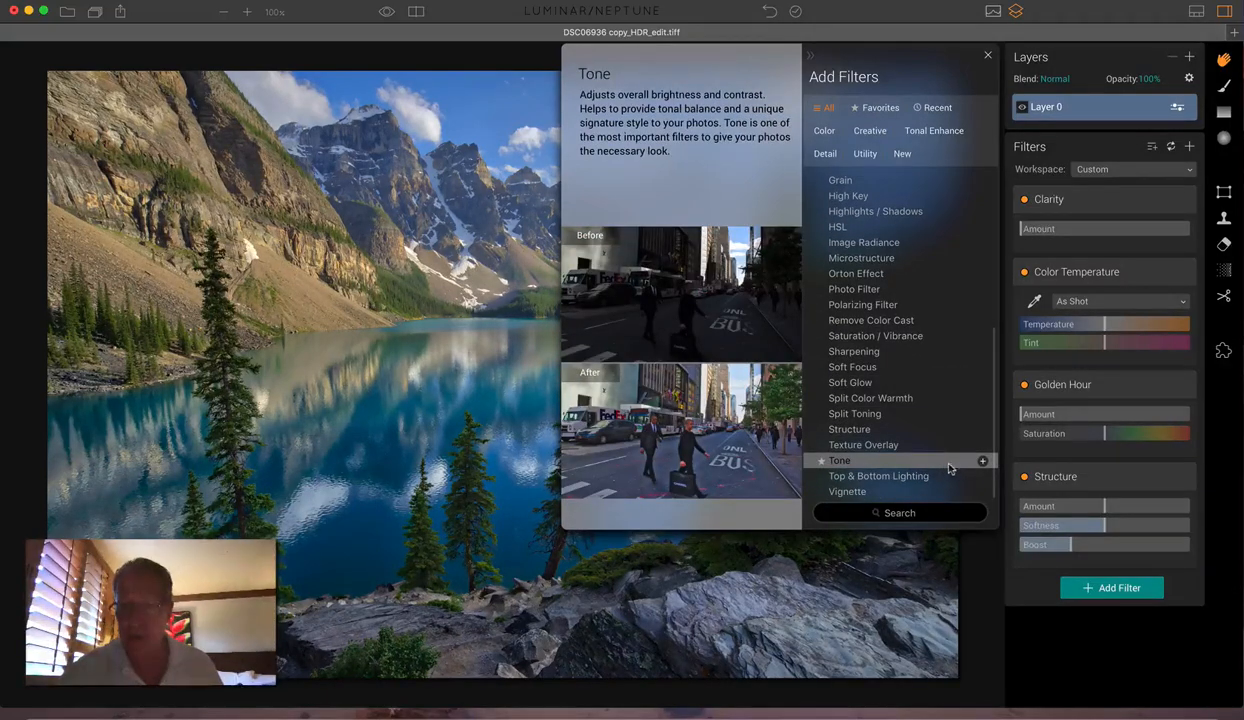
click(952, 461)
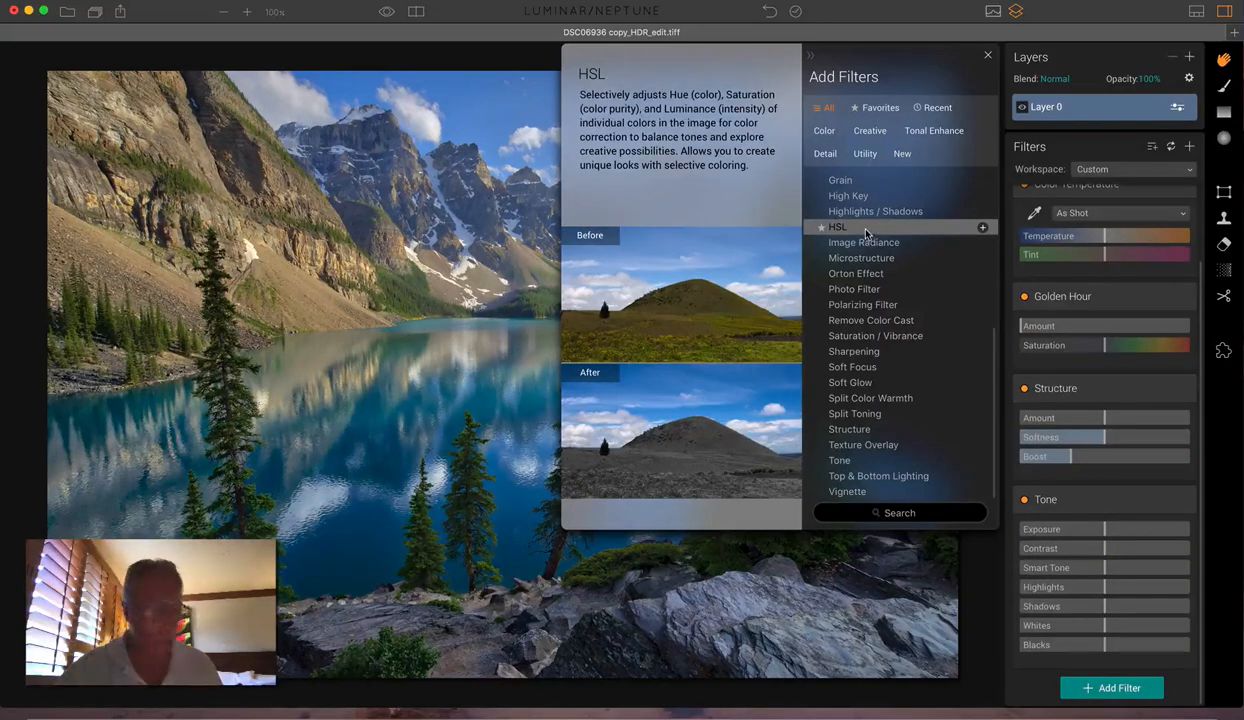
click(950, 227)
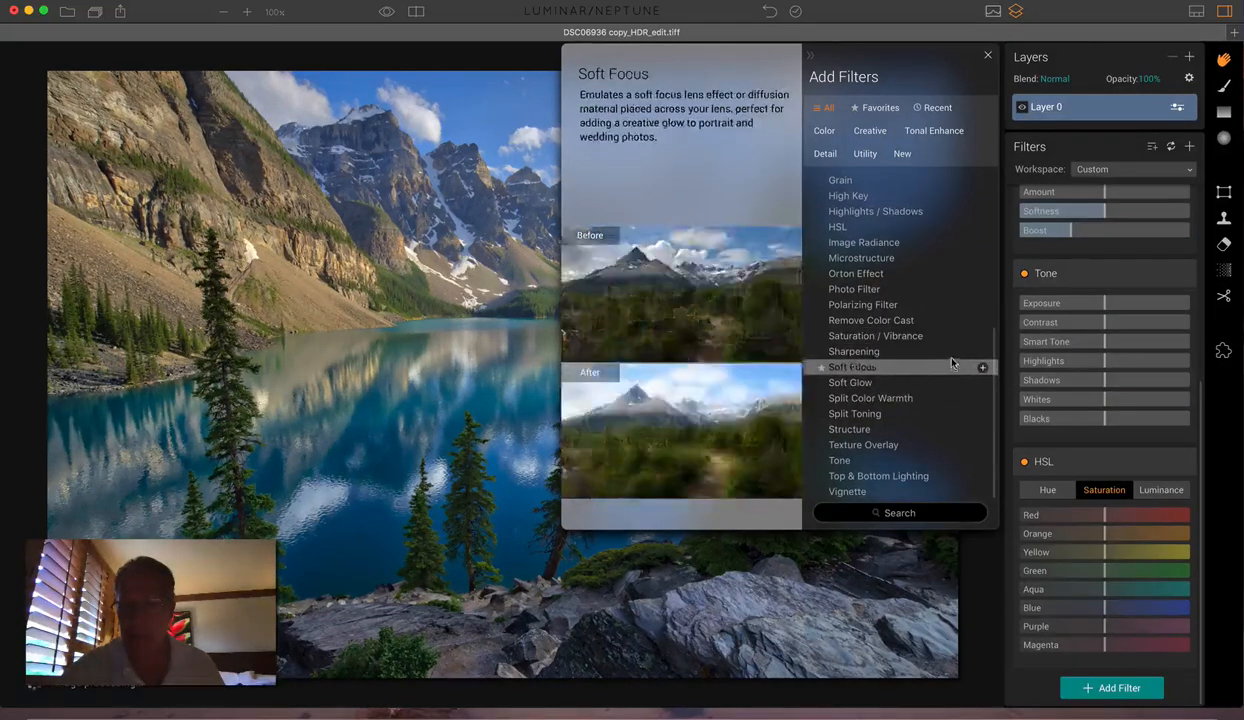
click(921, 331)
- Set the Clarity filter's amount to 17
scroll(1085, 320, up, 6)
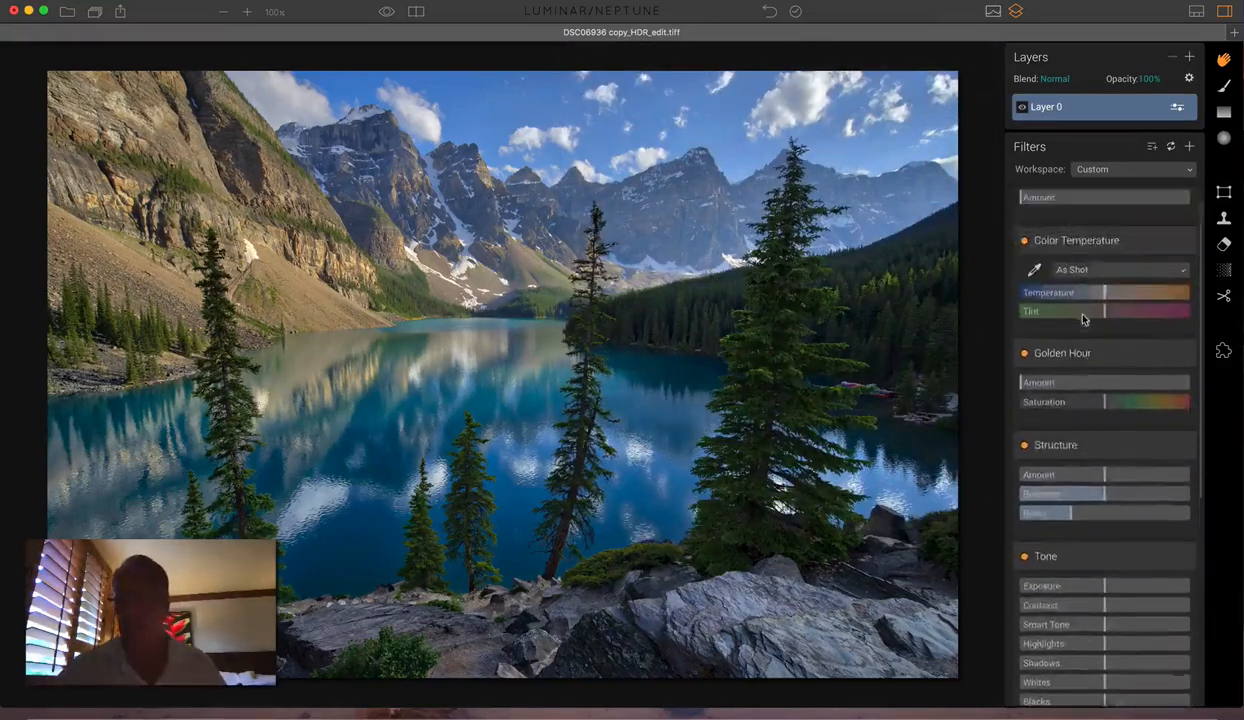
drag(1021, 229, 1047, 237)
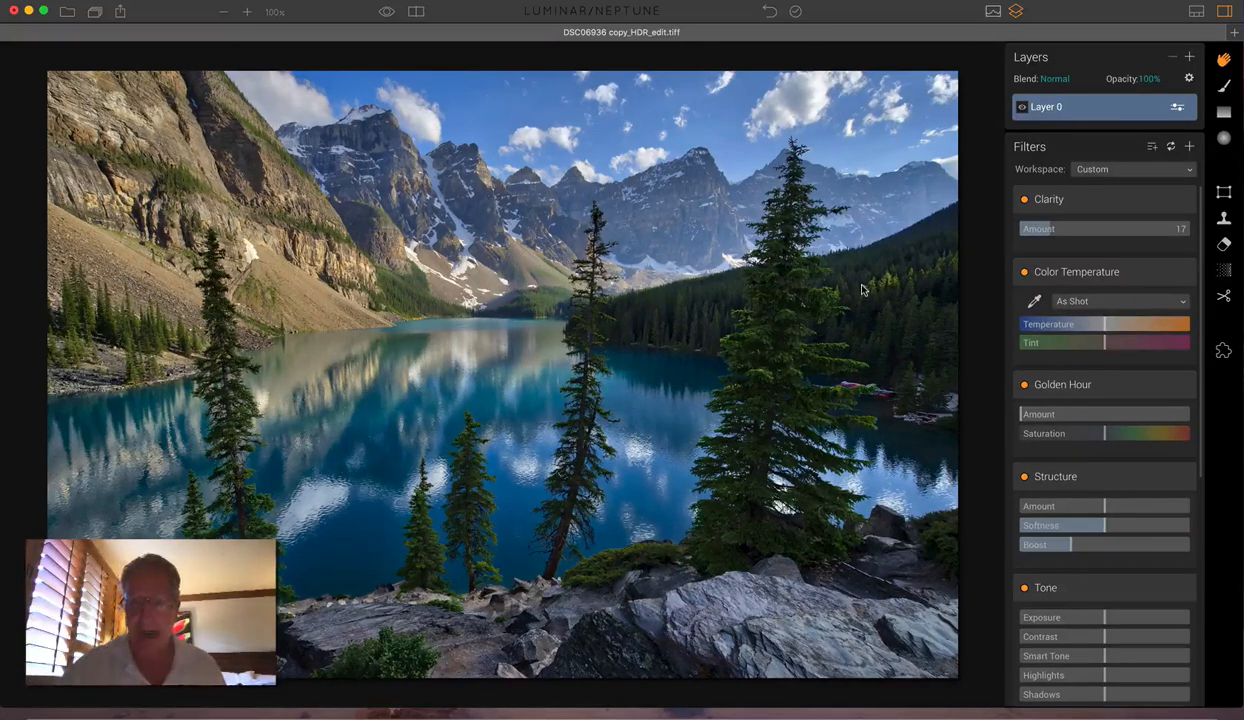
key(i)
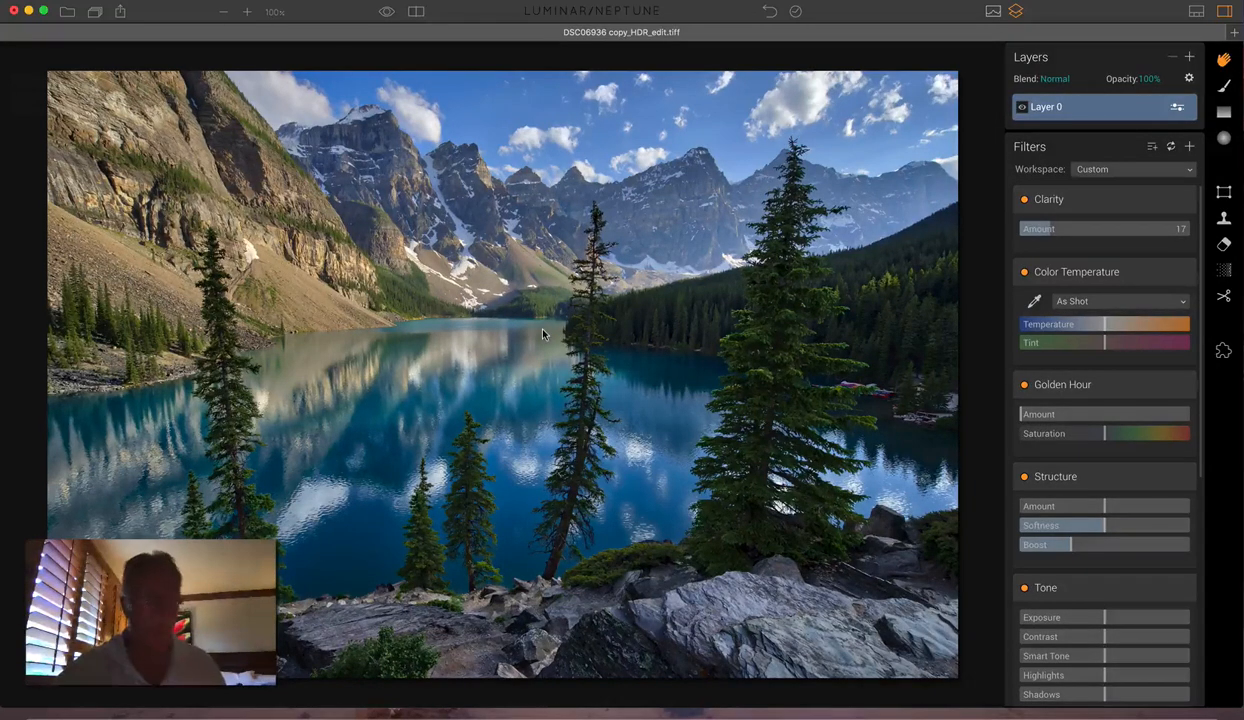
- In the Color Temperature filter, set Temperature to 8 and Tint to 9
click(1104, 329)
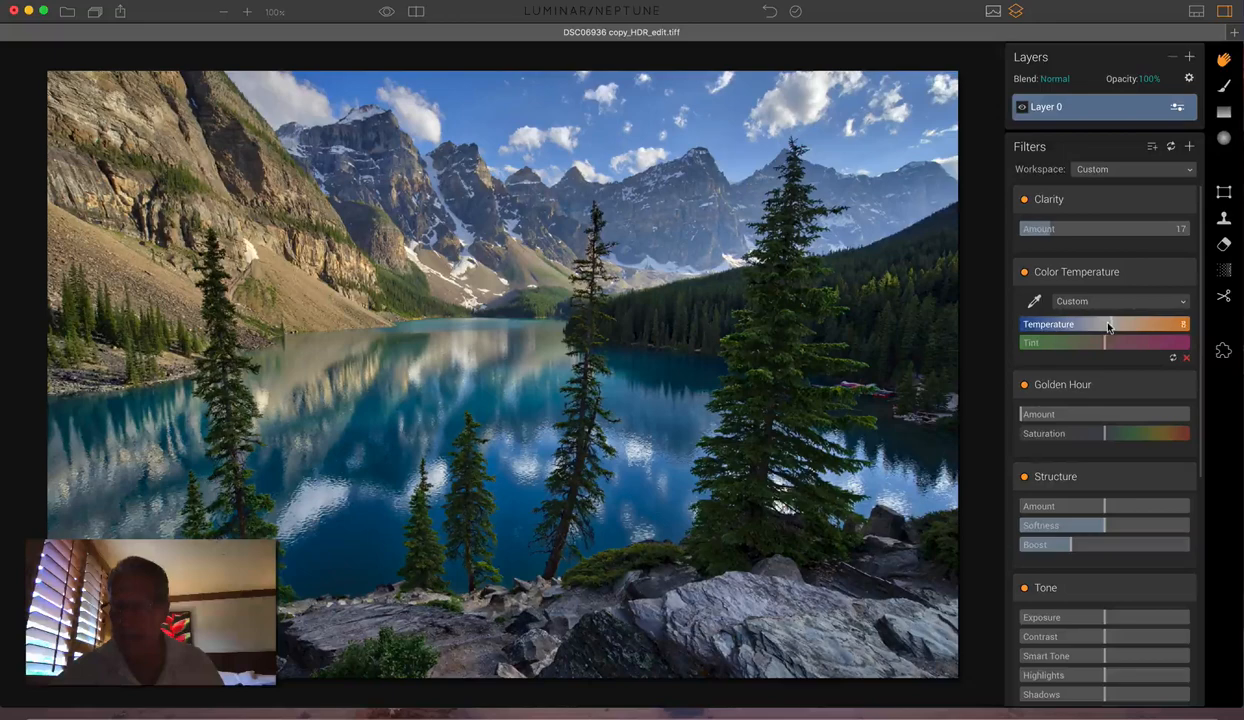
click(1106, 345)
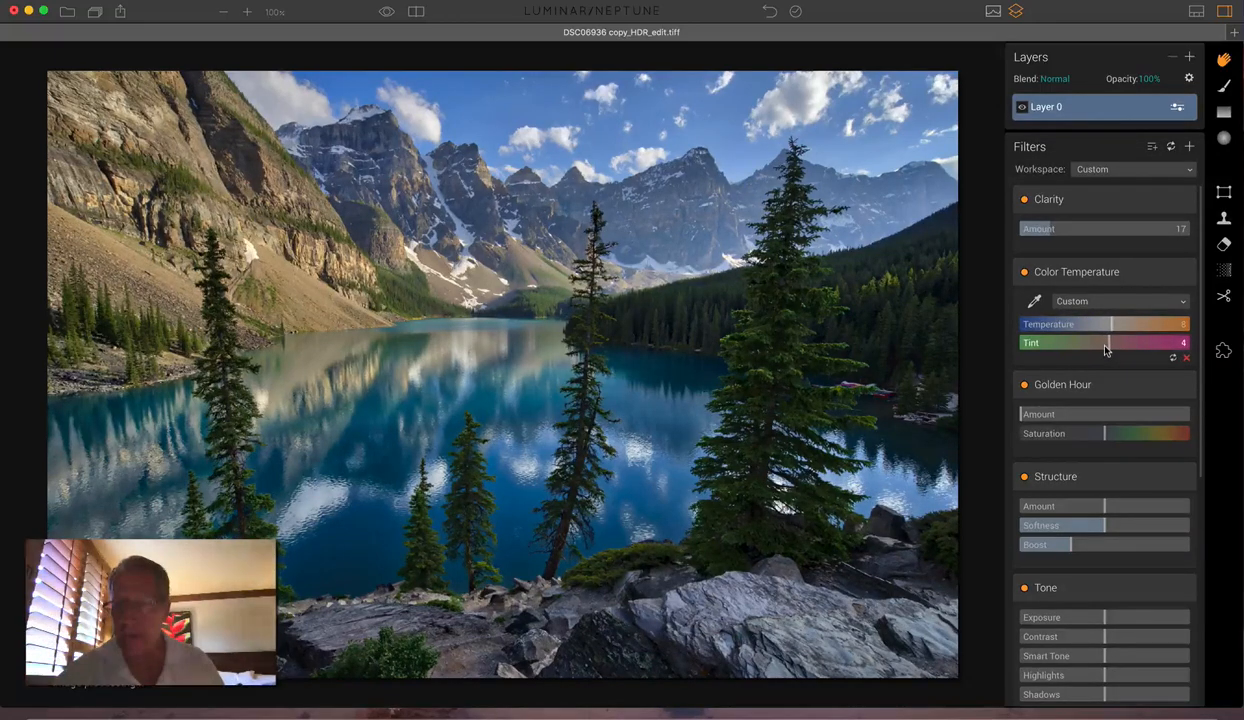
drag(1106, 348, 1107, 349)
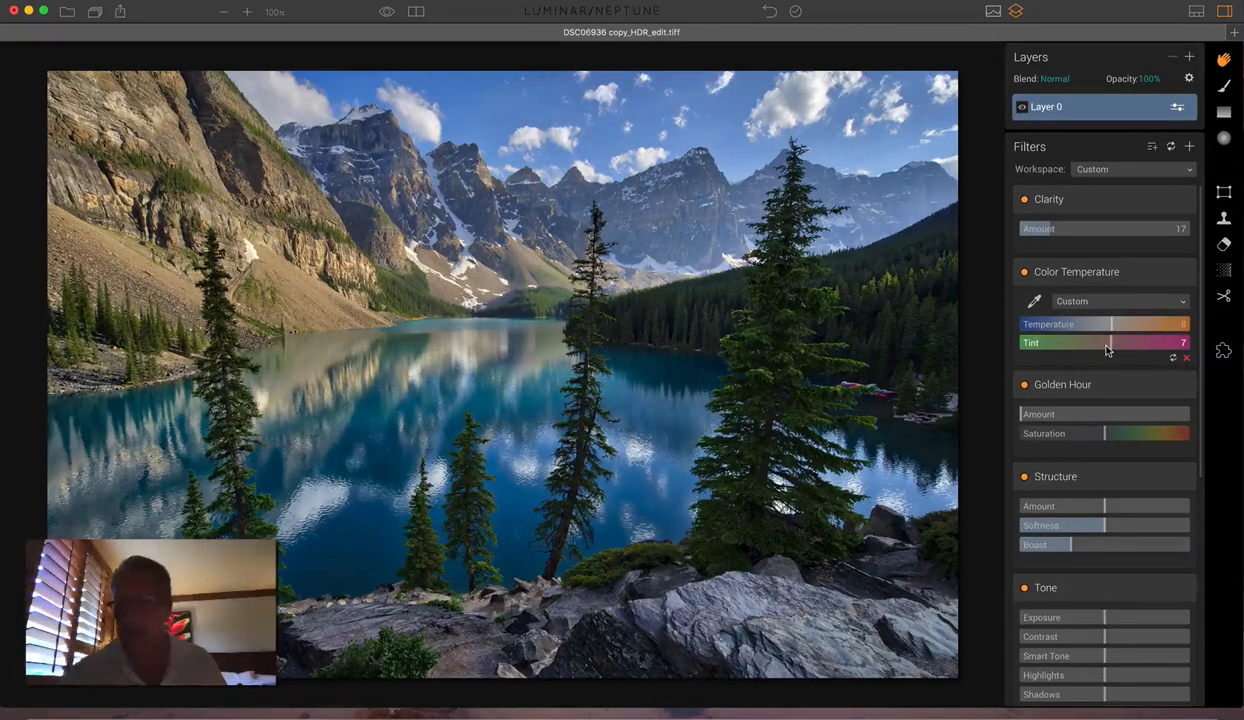
drag(1107, 348, 1108, 349)
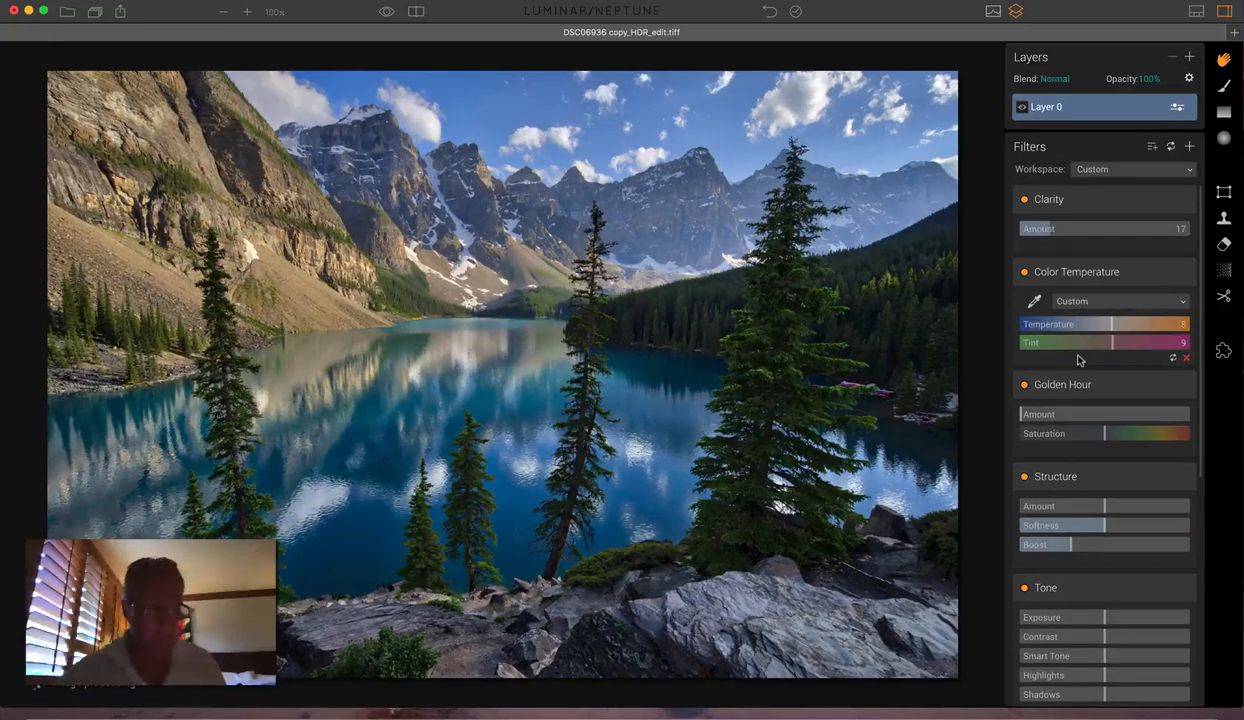
- Set the Golden Hour filter's amount to 25 and its saturation to 14
drag(1019, 415, 1042, 414)
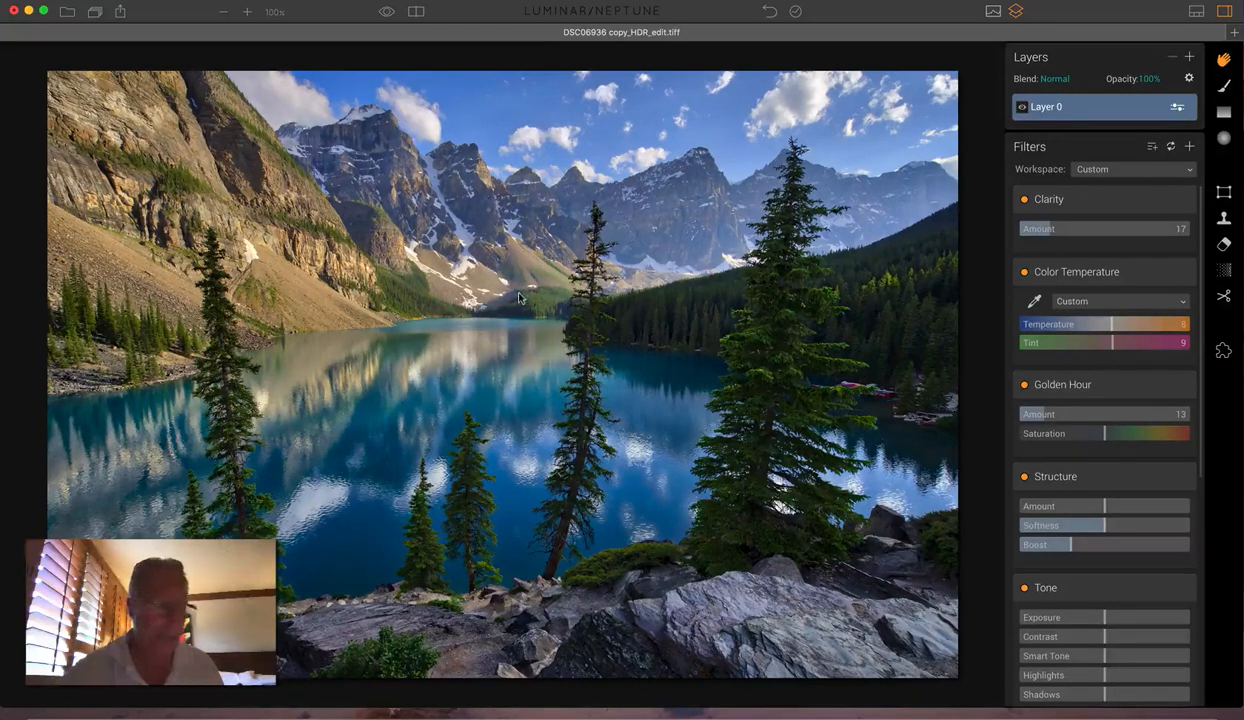
drag(1045, 414, 1116, 433)
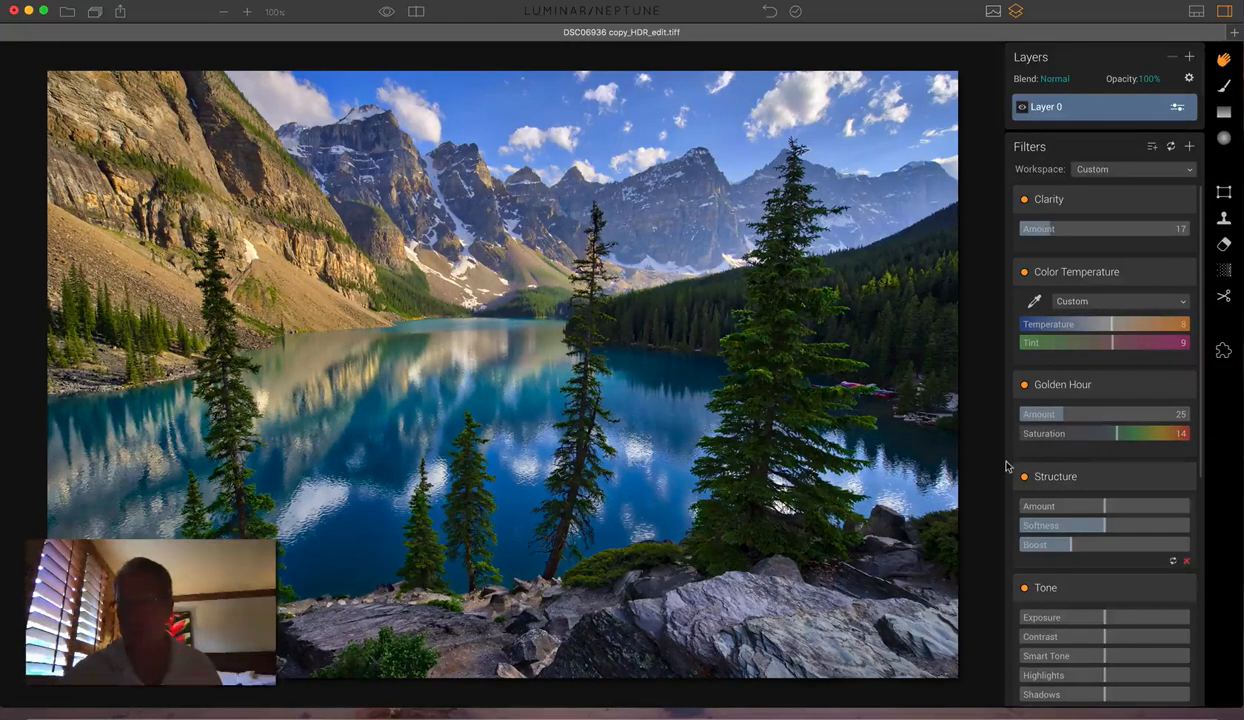
- Set the Structure filter's amount to 20
scroll(1091, 500, down, 2)
drag(1066, 473, 1143, 472)
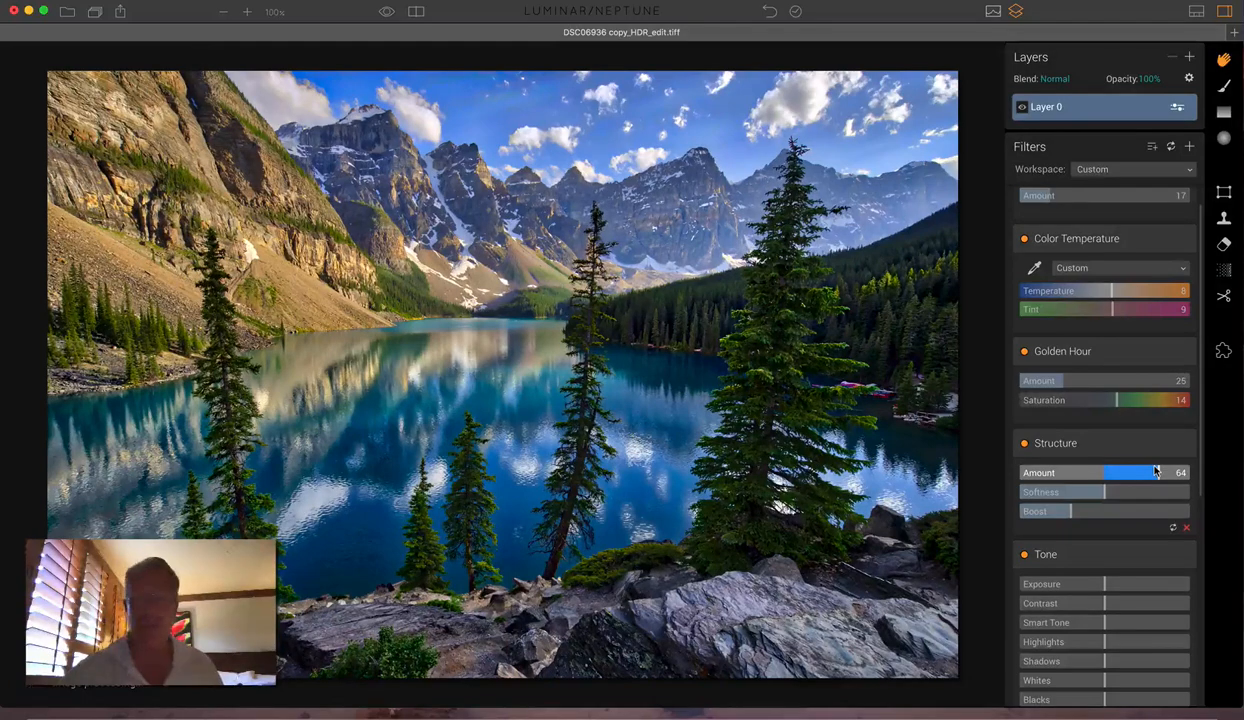
drag(1155, 471, 1118, 474)
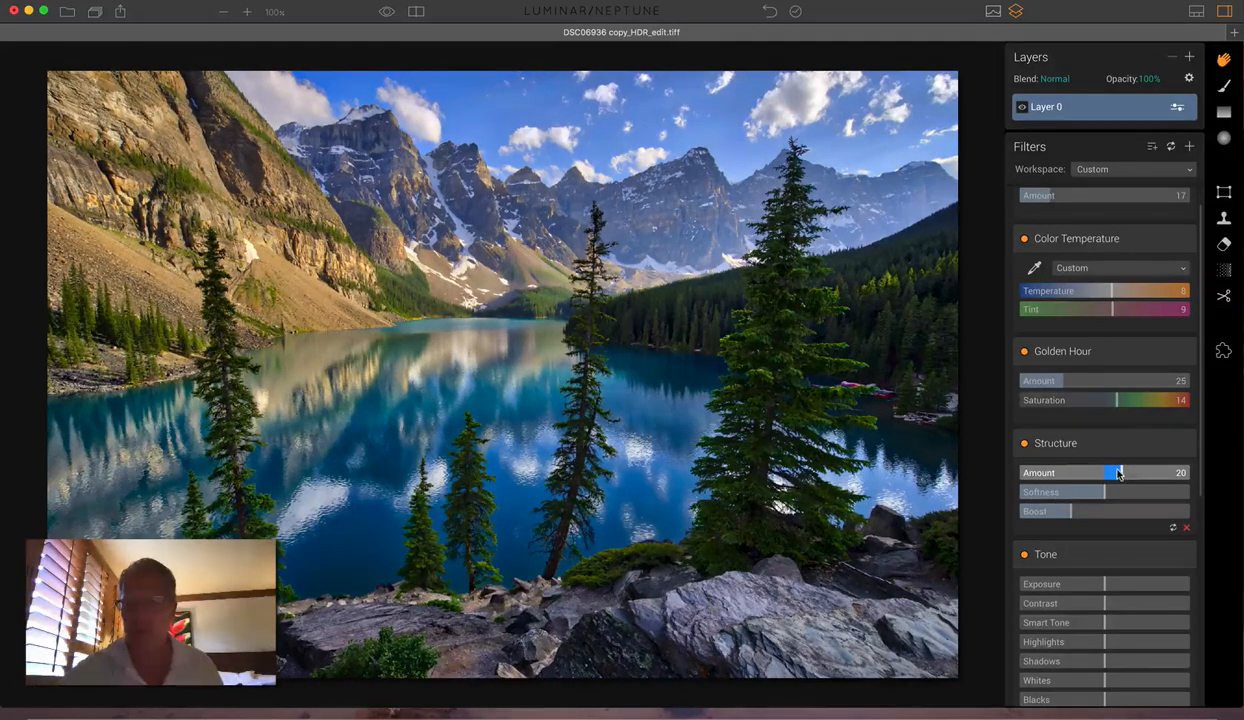
- Brush a mask for the Structure filter over the mountains, forested slopes and foreground rocks, and check its coverage with the mask overlay
click(1224, 87)
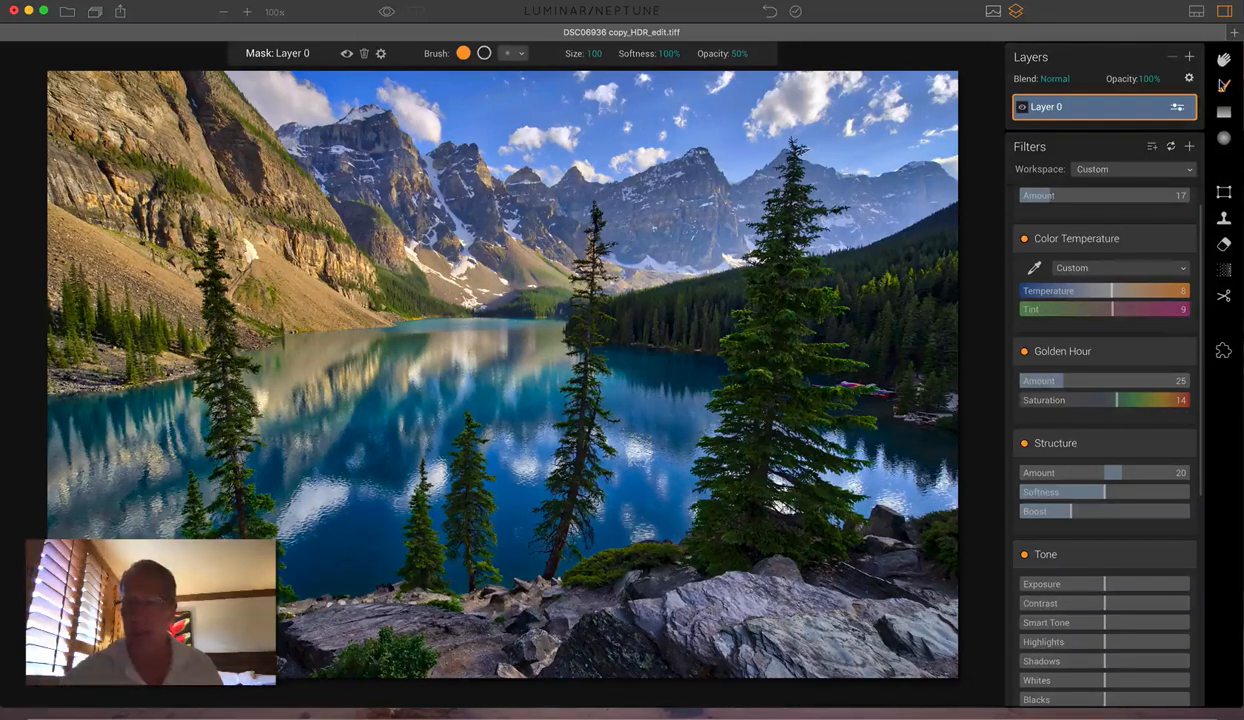
click(1135, 453)
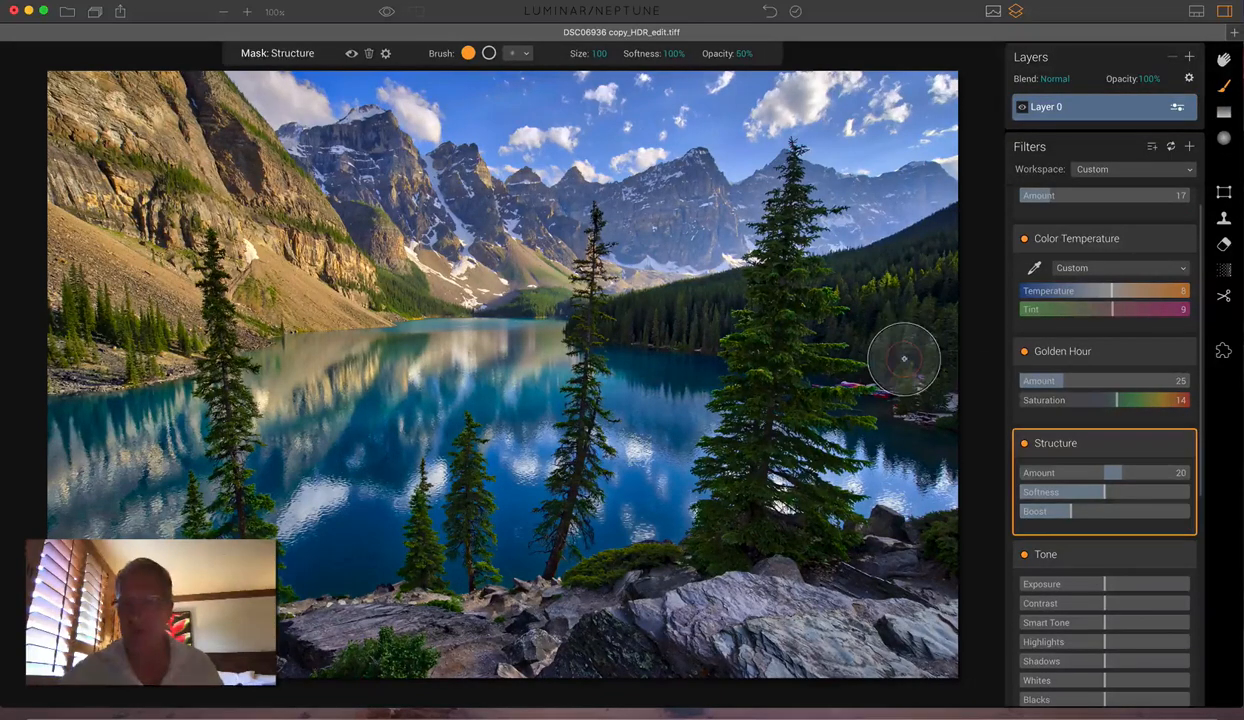
mouse_move(855, 232)
mouse_down()
mouse_move(896, 208)
mouse_move(879, 202)
mouse_move(922, 196)
mouse_move(861, 209)
mouse_move(837, 200)
mouse_move(837, 232)
mouse_move(956, 293)
mouse_move(794, 338)
mouse_move(720, 329)
mouse_move(751, 313)
mouse_move(606, 302)
mouse_move(708, 248)
mouse_move(696, 210)
mouse_move(593, 267)
mouse_move(560, 223)
mouse_move(571, 217)
mouse_move(507, 284)
mouse_move(419, 187)
mouse_move(352, 148)
mouse_move(375, 273)
mouse_move(426, 262)
mouse_move(301, 286)
mouse_move(257, 310)
mouse_move(251, 176)
mouse_move(191, 299)
mouse_move(110, 237)
mouse_move(284, 215)
mouse_move(215, 133)
mouse_move(39, 127)
mouse_move(91, 217)
mouse_up()
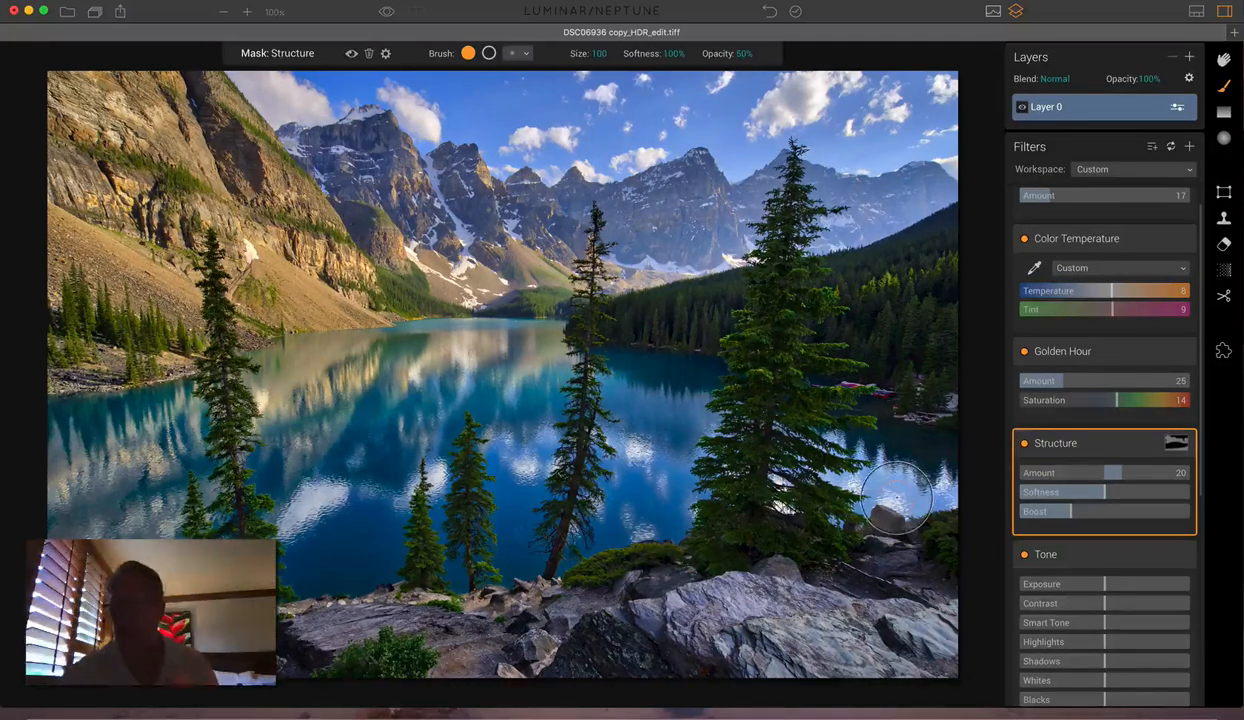
click(349, 54)
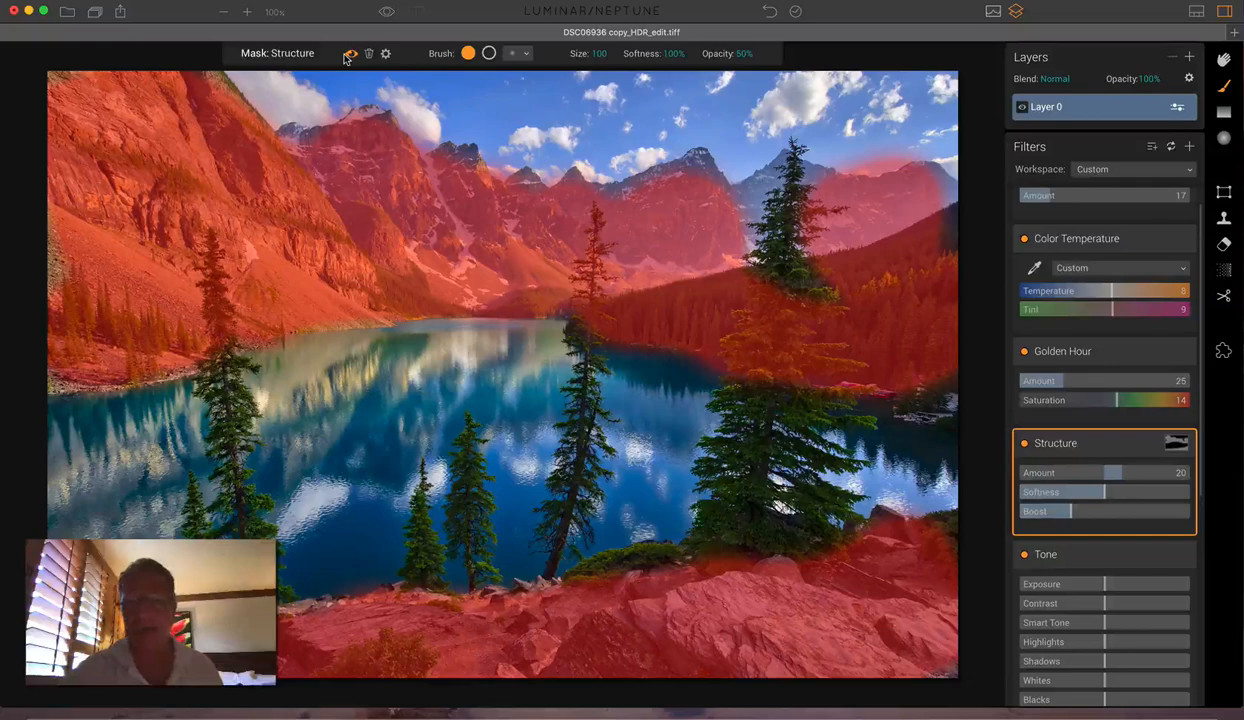
click(348, 55)
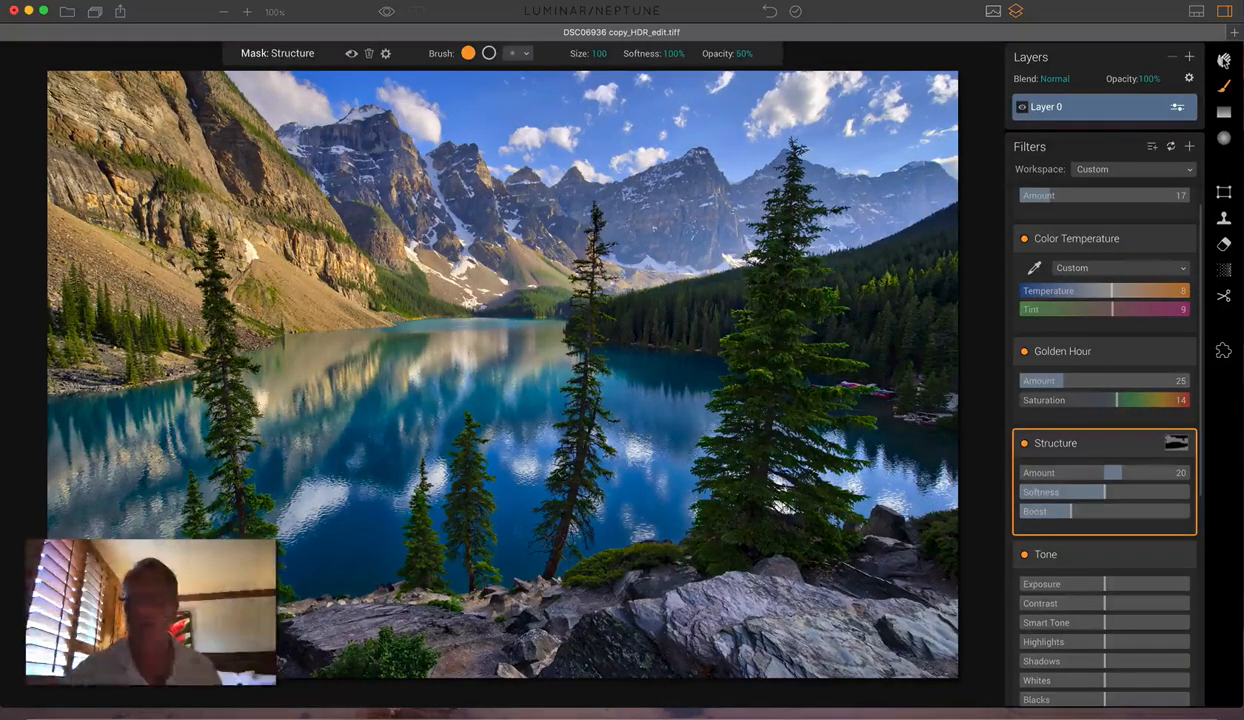
click(1224, 61)
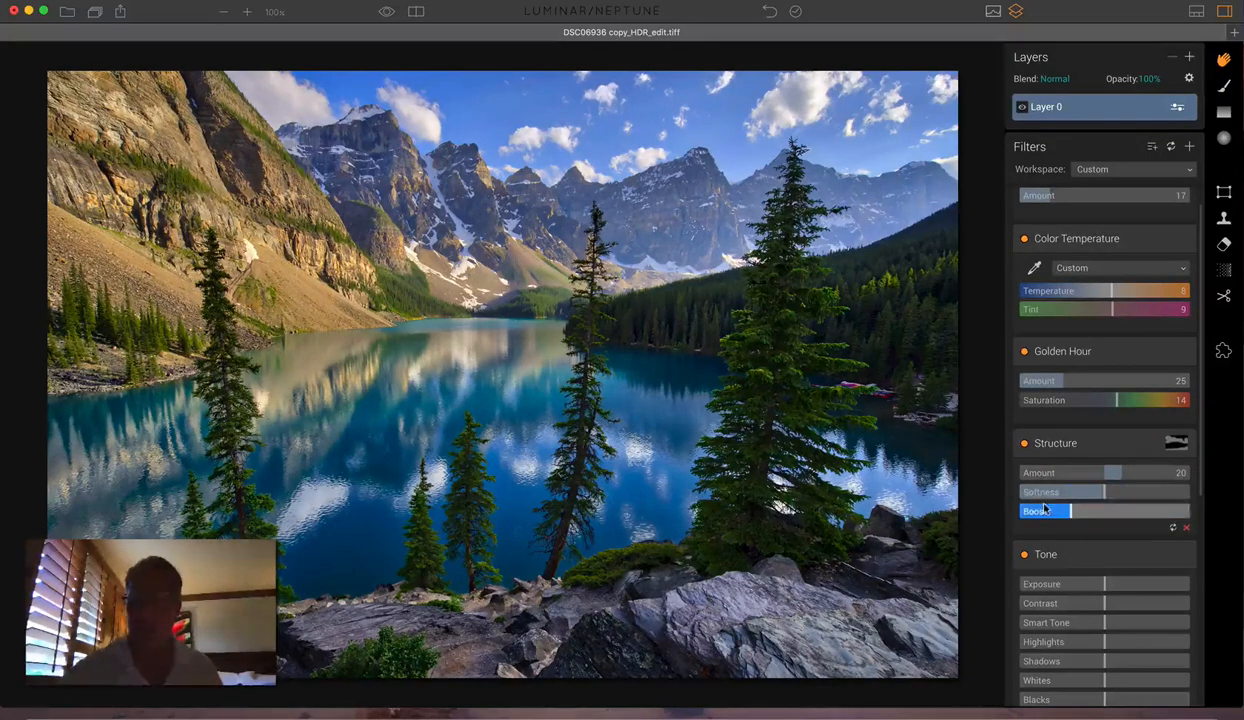
- In the Tone filter, set Contrast to 13, Smart Tone to 7 and Shadows to 5
scroll(1043, 507, down, 3)
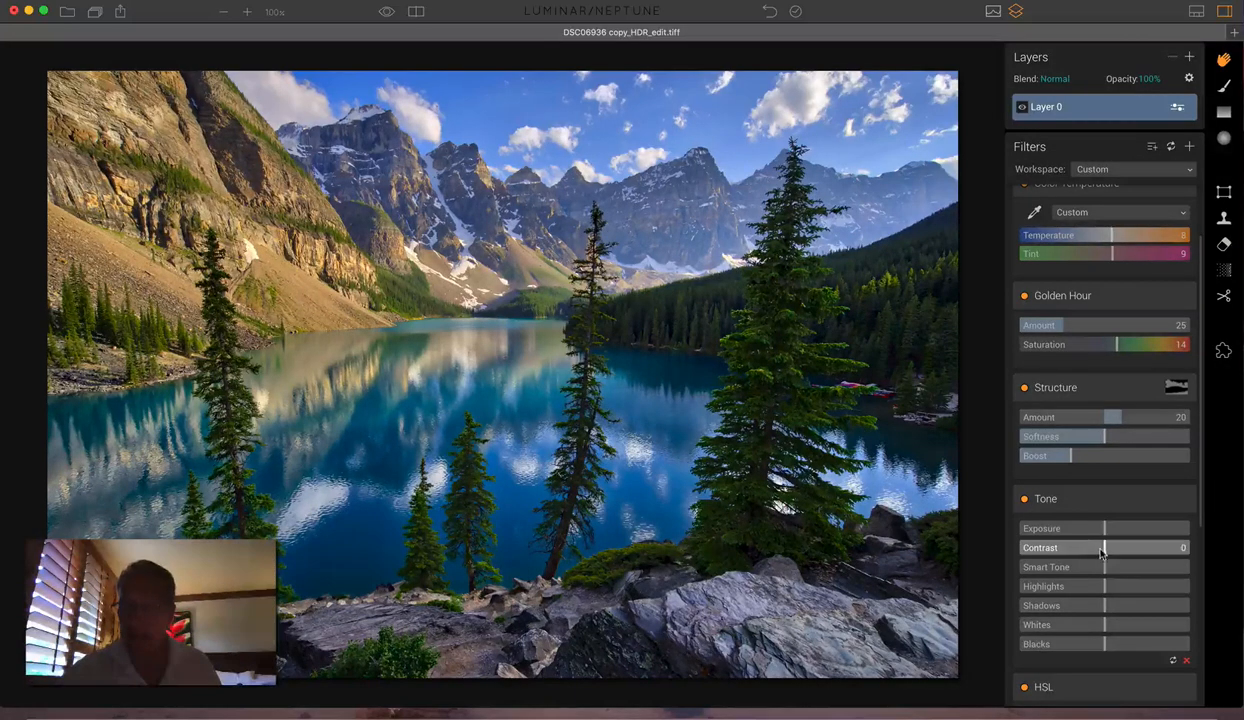
drag(1101, 553, 1108, 552)
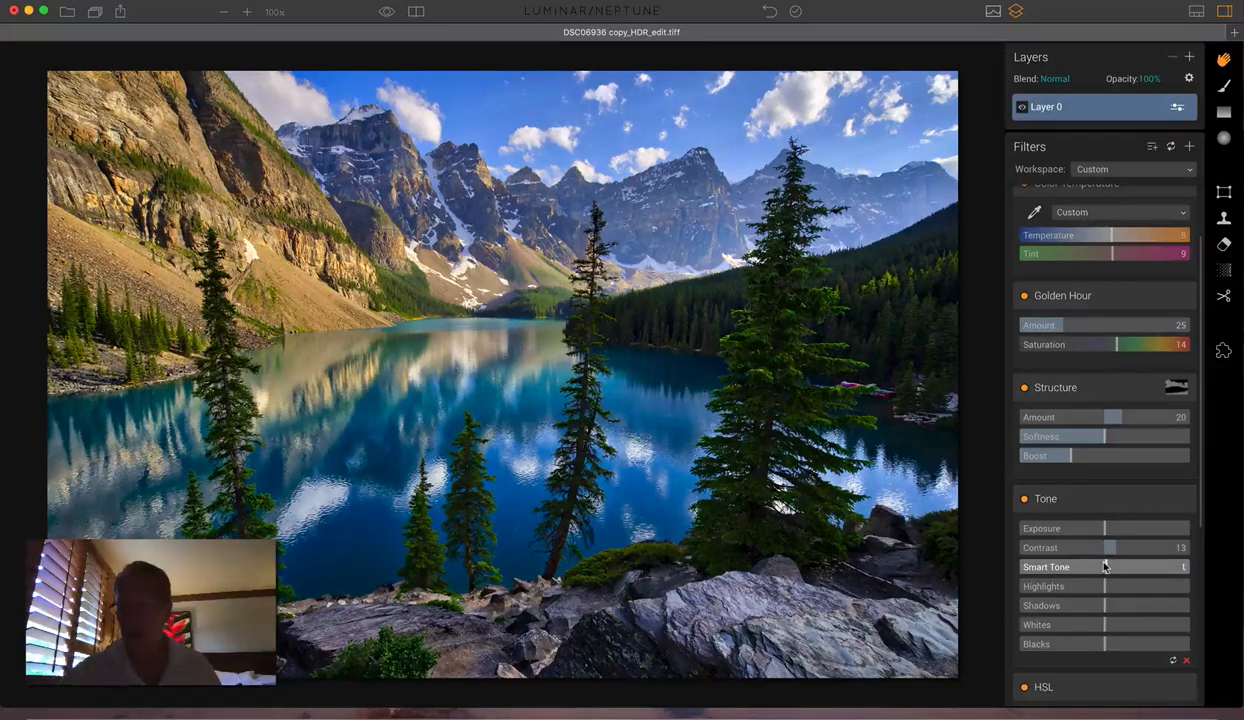
drag(1104, 566, 1106, 606)
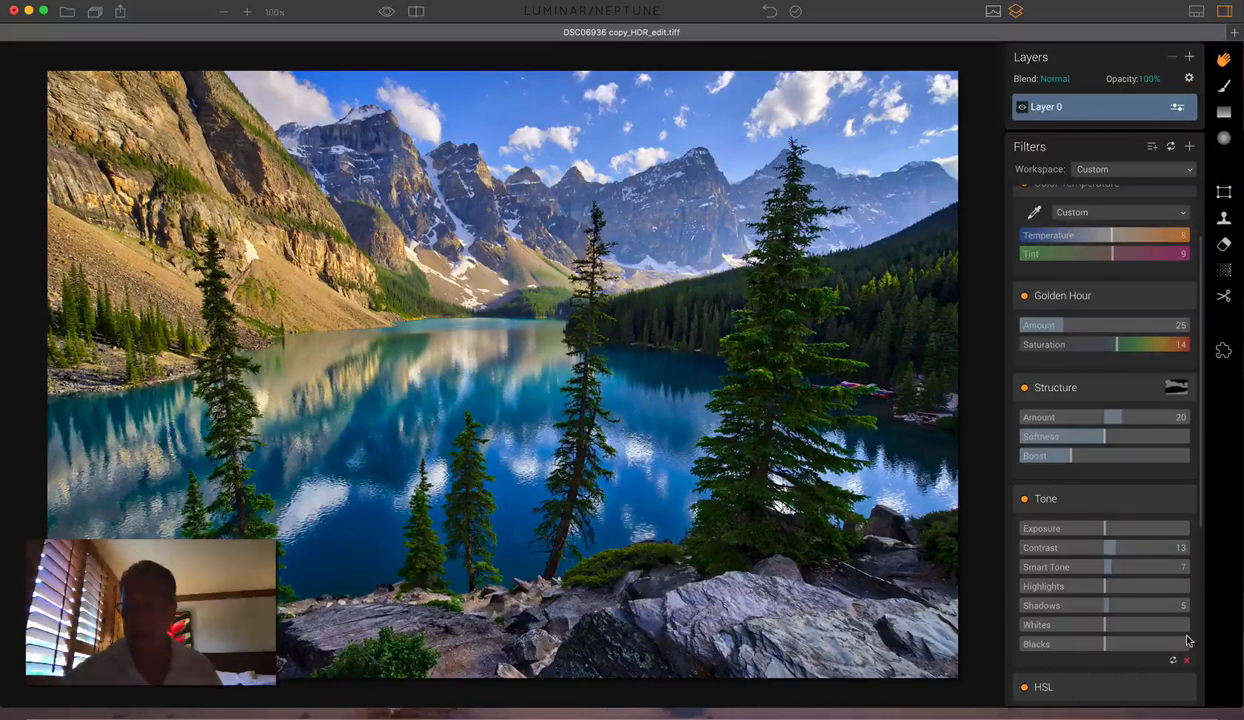
- In the HSL filter, set green saturation to -25 and green luminance to -17, and compare the image with the filter off and on
scroll(1120, 558, down, 5)
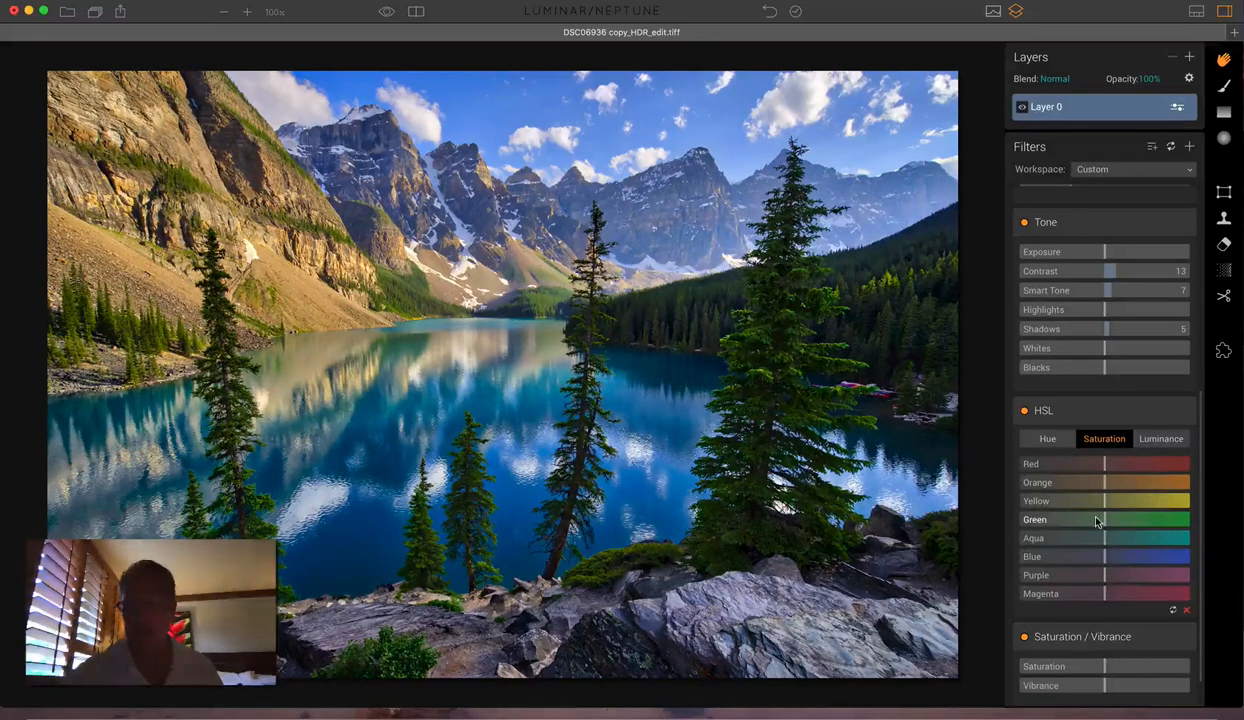
drag(1101, 521, 1081, 521)
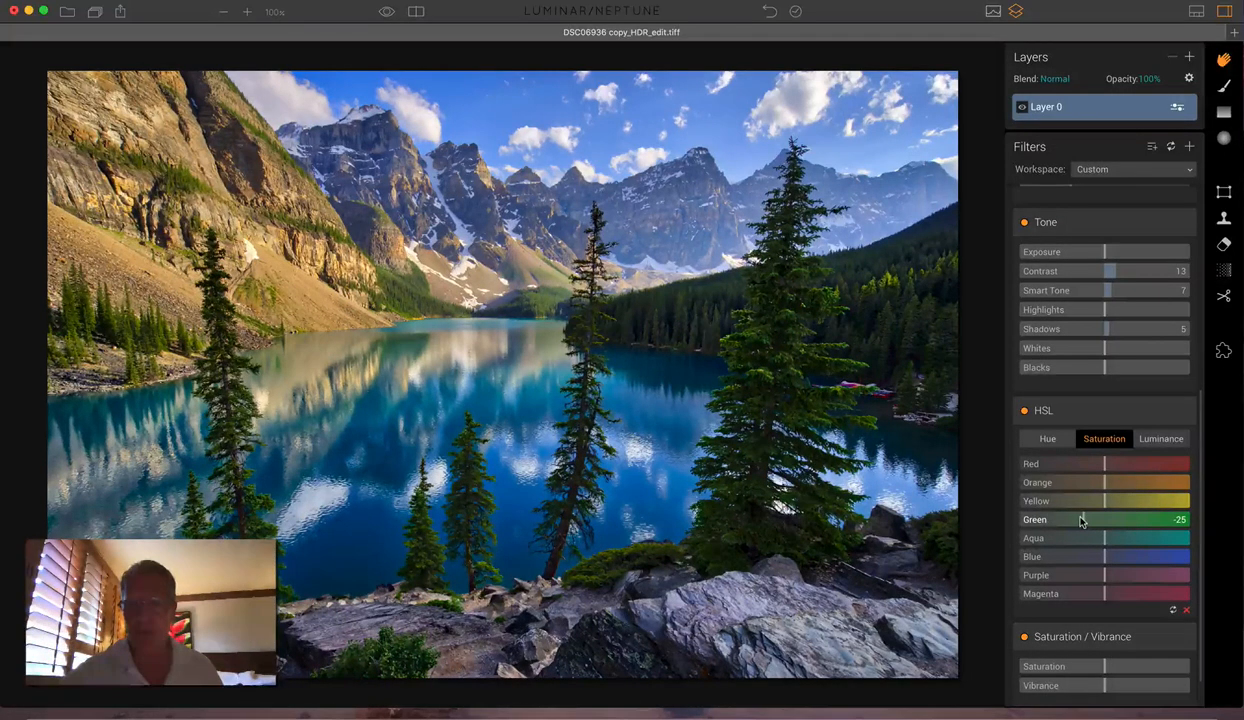
click(1150, 438)
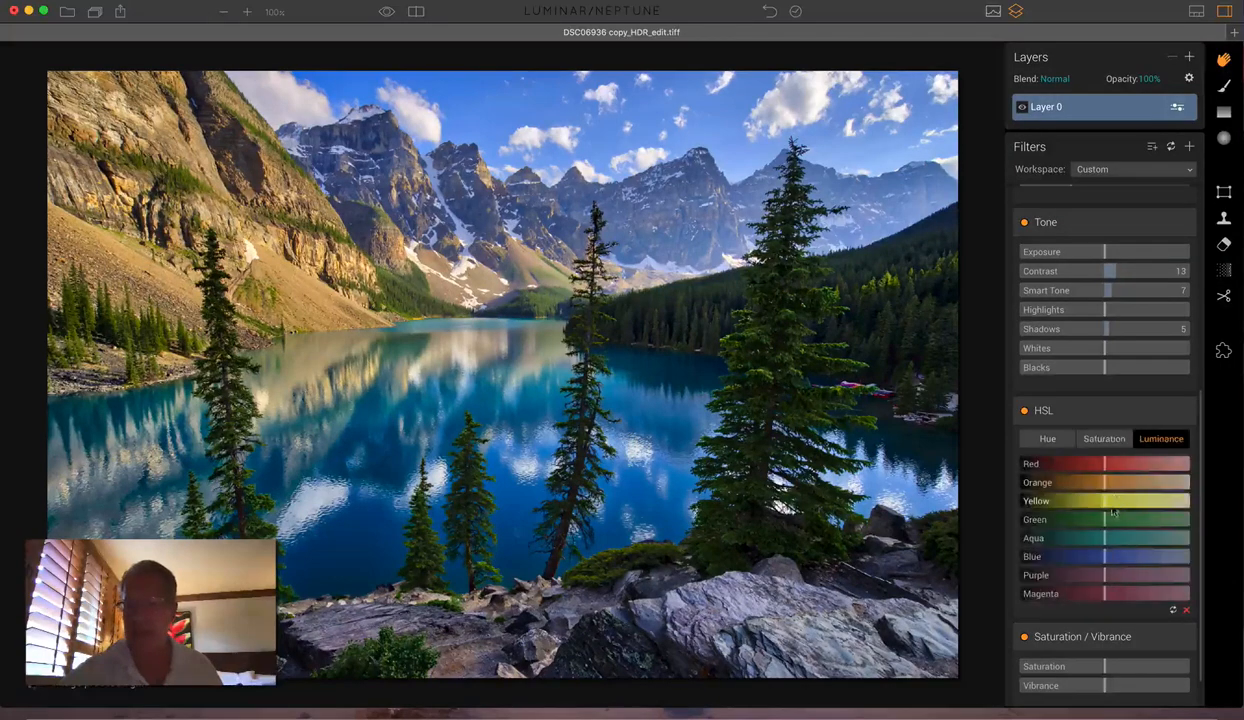
drag(1104, 518, 1088, 518)
click(1022, 410)
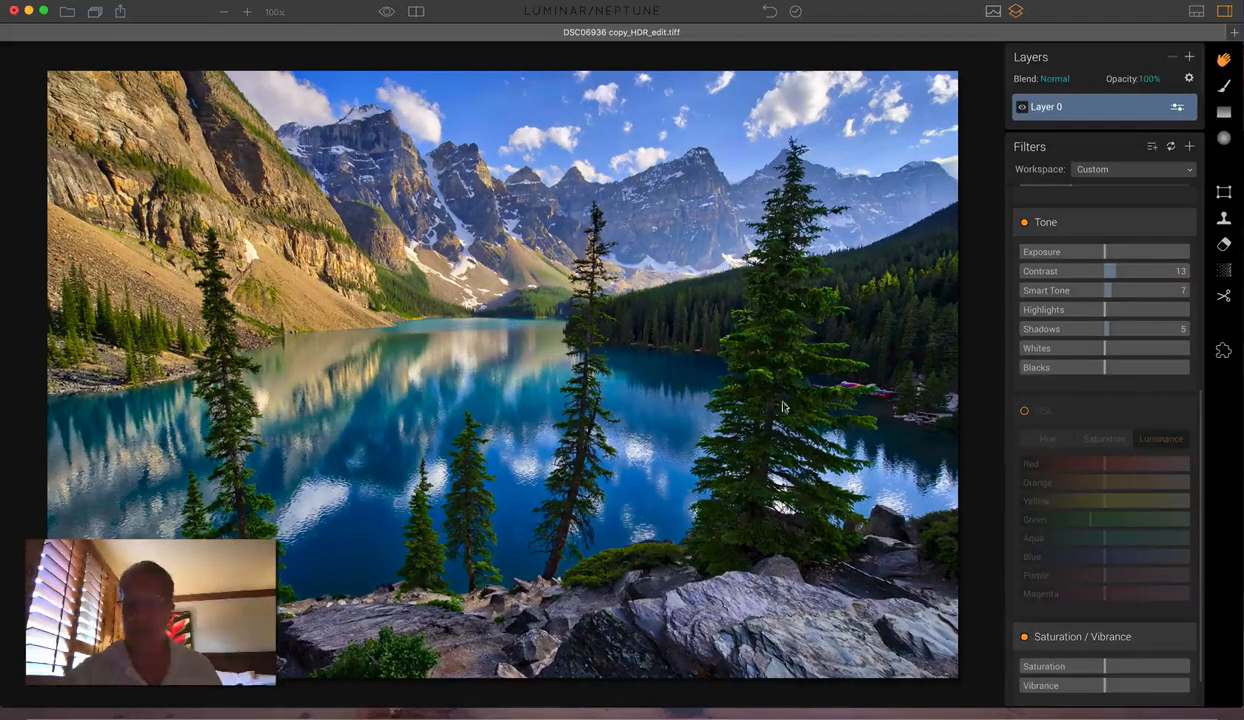
click(1023, 410)
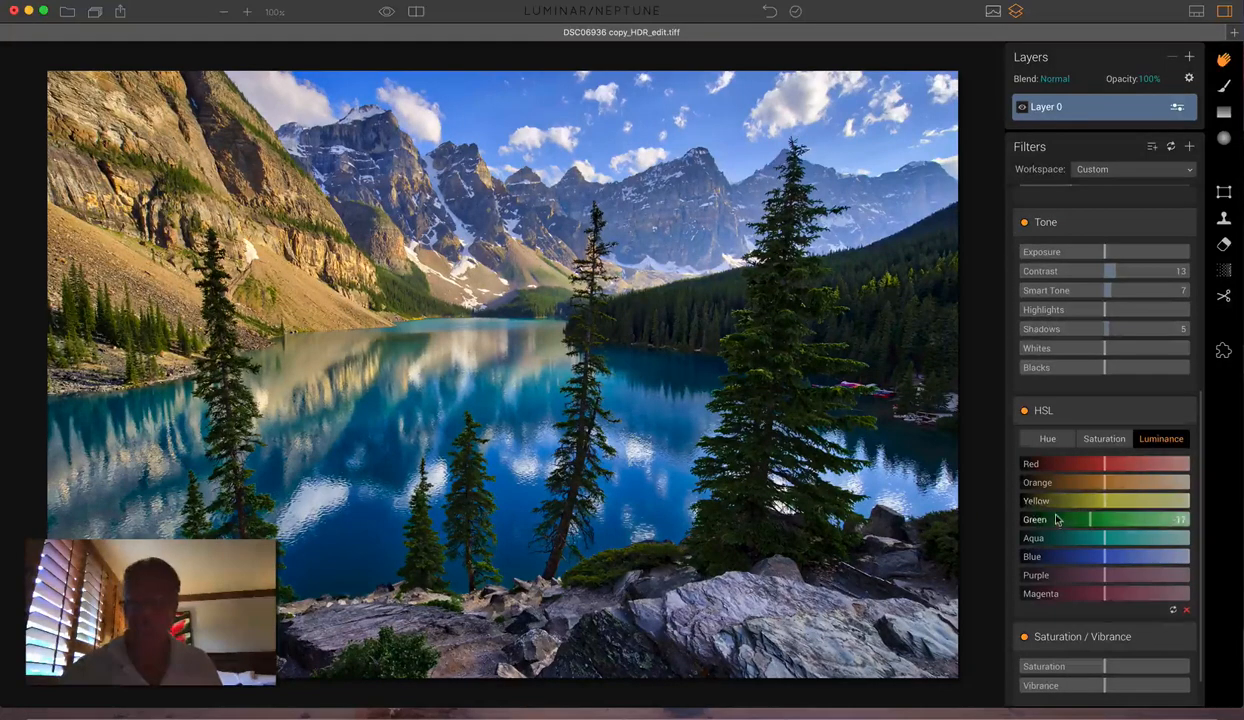
- In the Saturation / Vibrance filter, set Saturation to -8 and Vibrance to 16
scroll(1057, 515, down, 2)
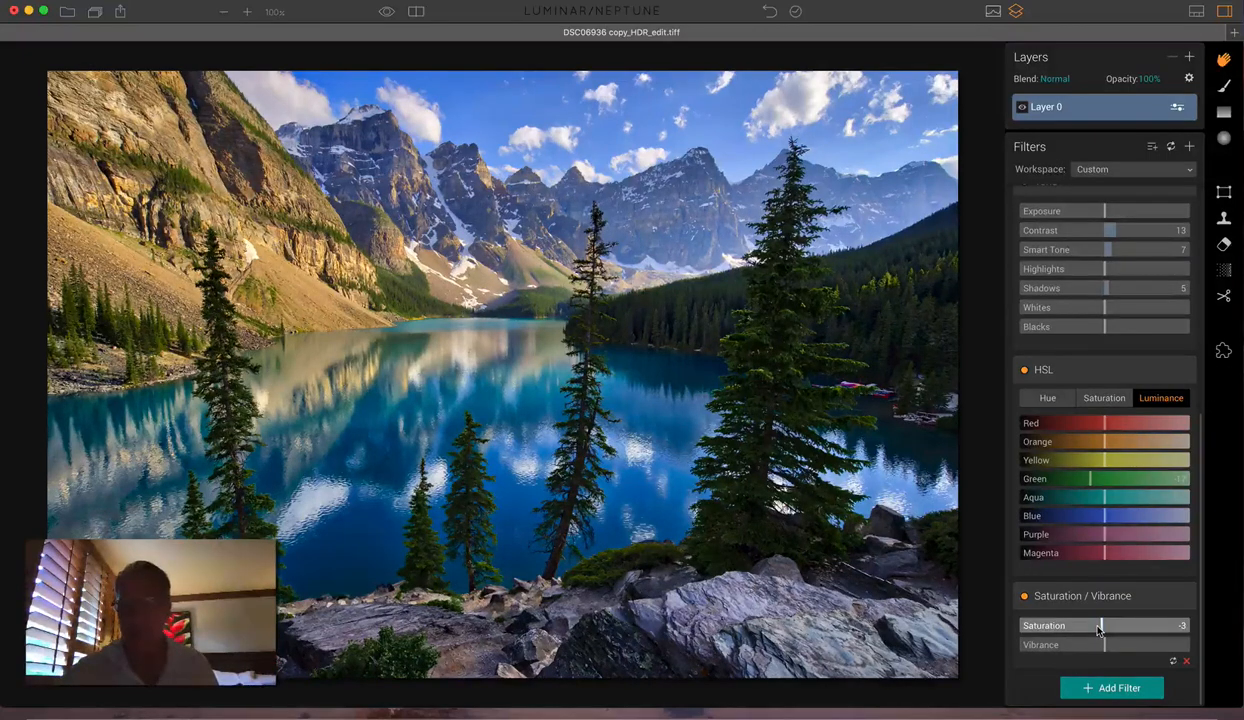
drag(1098, 628, 1095, 630)
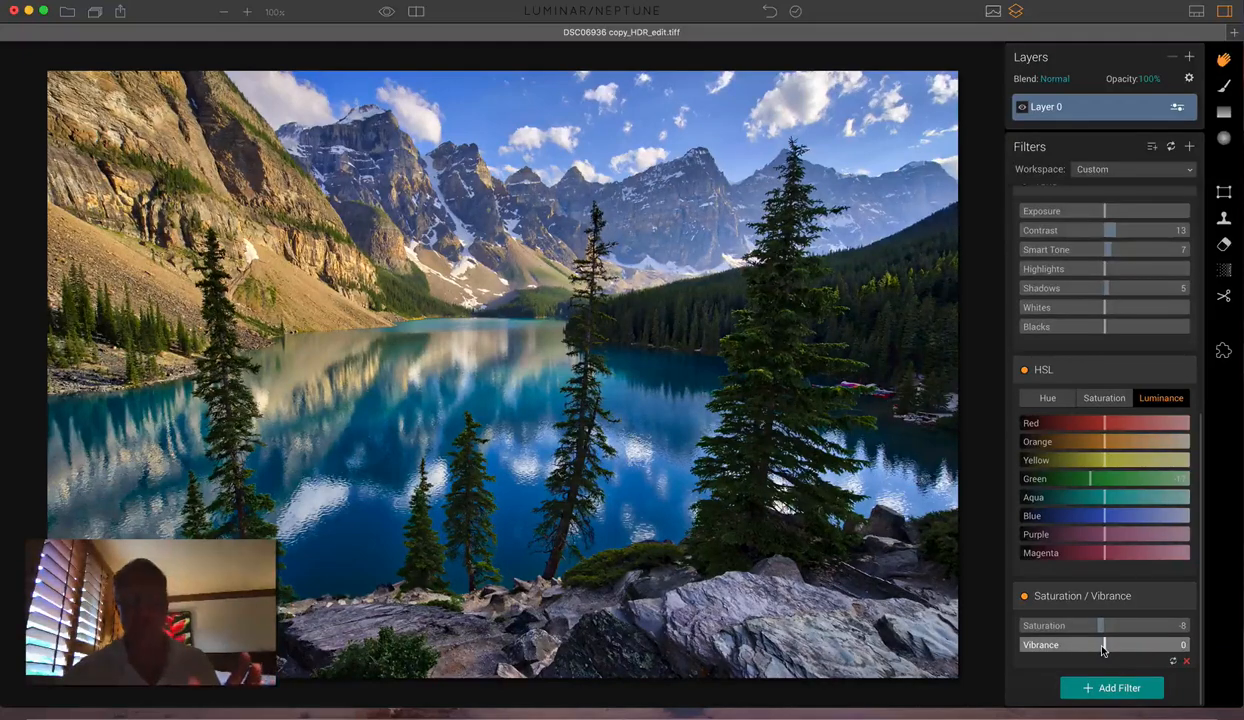
drag(1103, 648, 1117, 651)
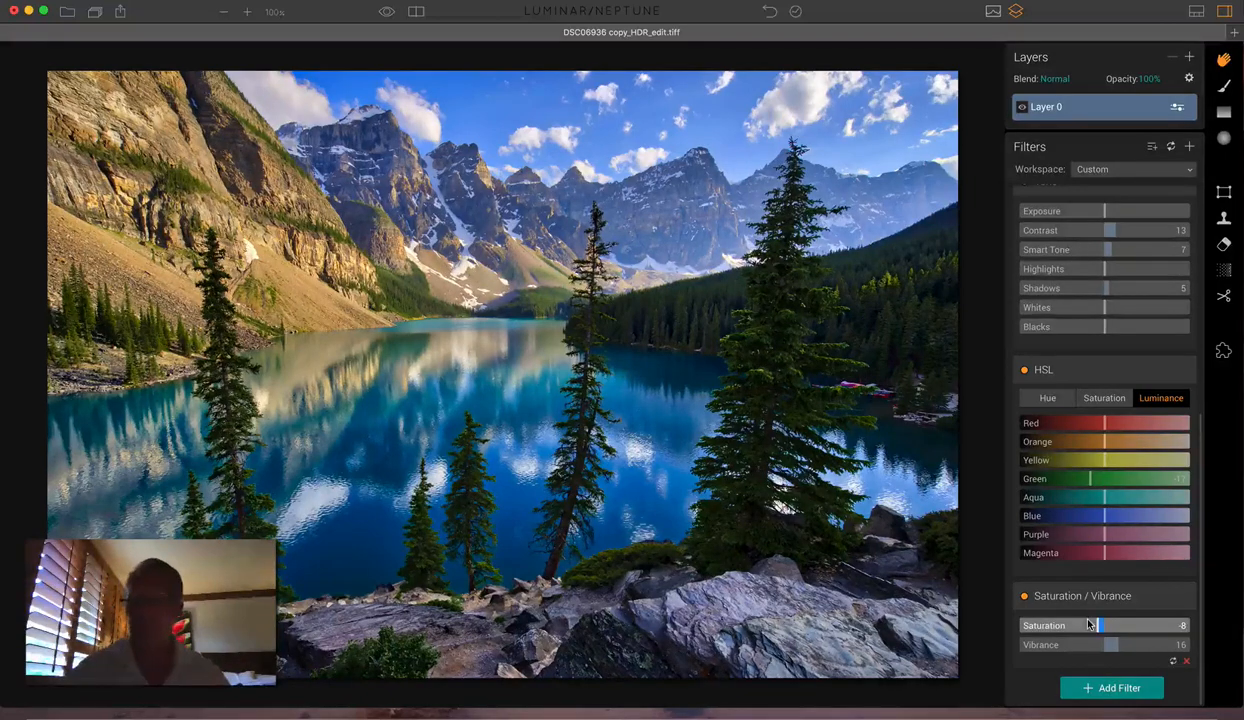
- Add an Orton Effect filter to the layer
click(1112, 687)
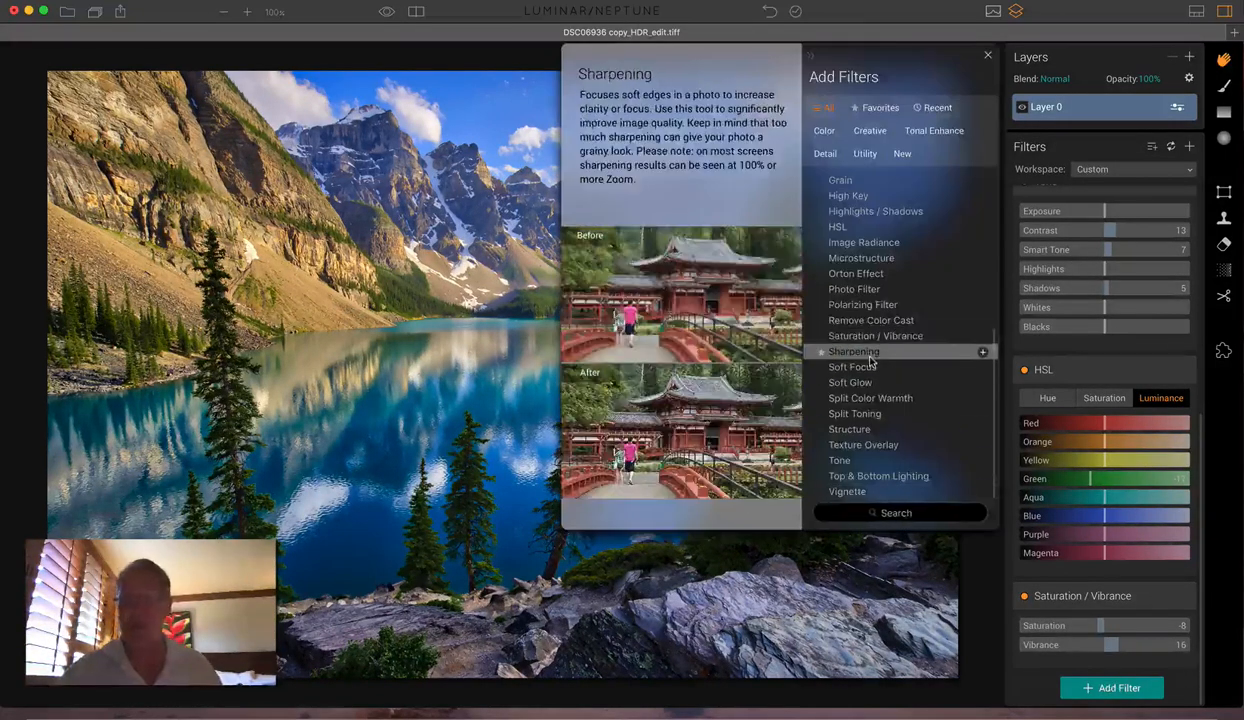
scroll(870, 350, up, 1)
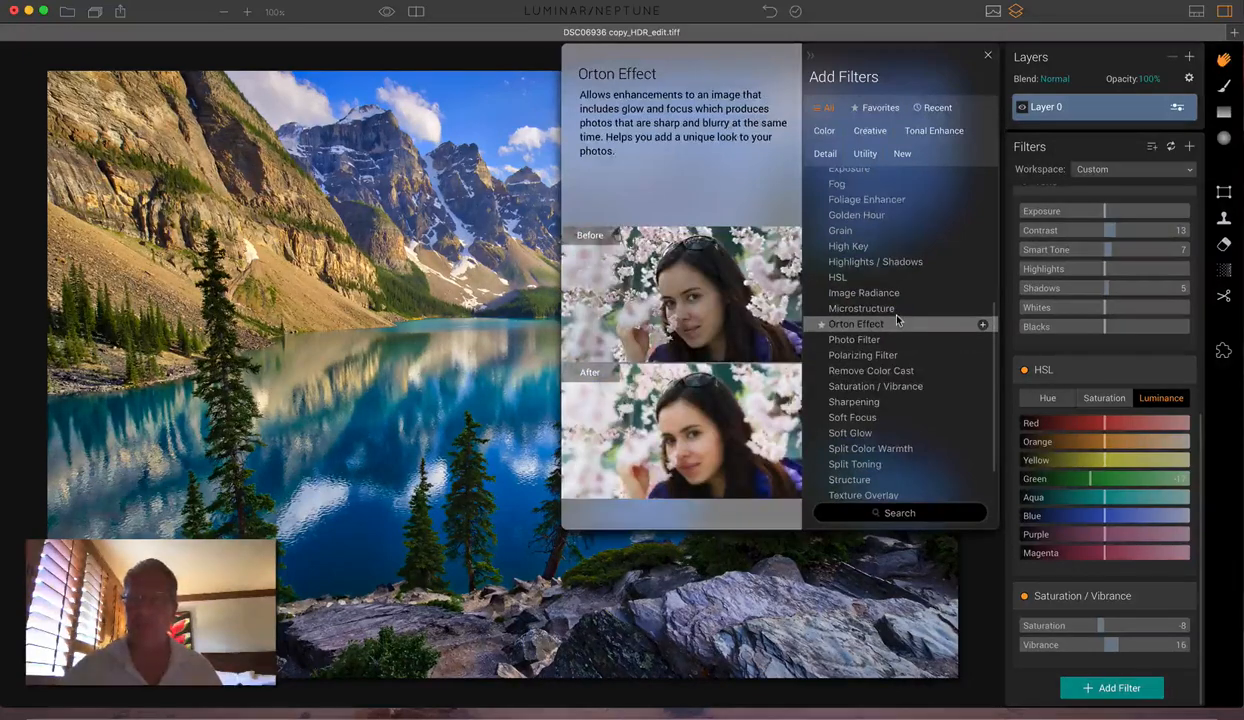
click(866, 318)
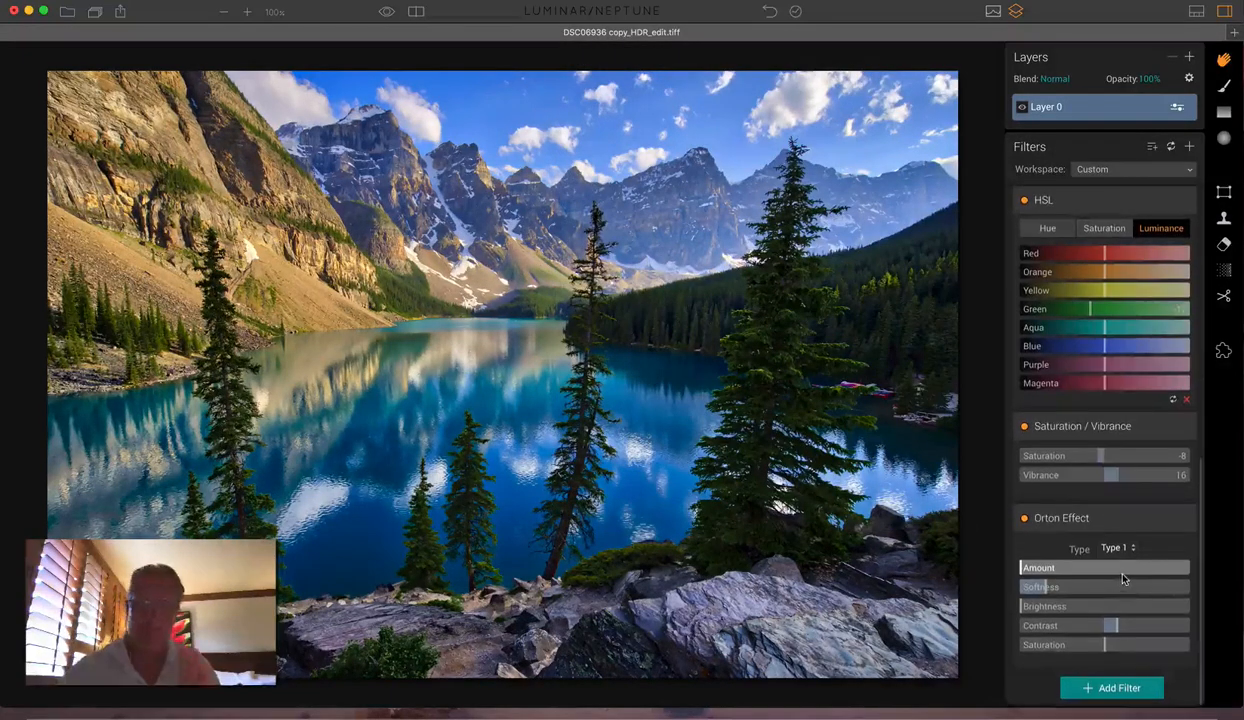
- Set the Orton Effect's amount to 20 and brightness to 4, comparing the image with the filter off and on
scroll(1085, 380, up, 5)
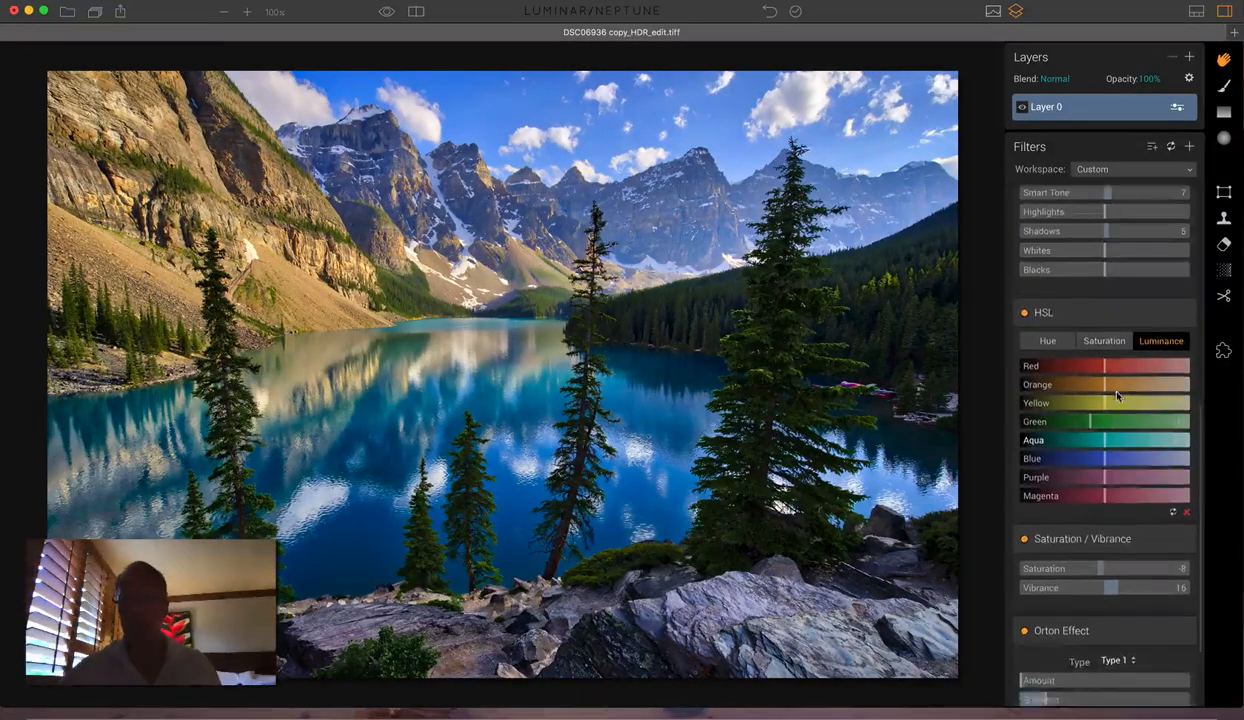
scroll(1110, 450, down, 3)
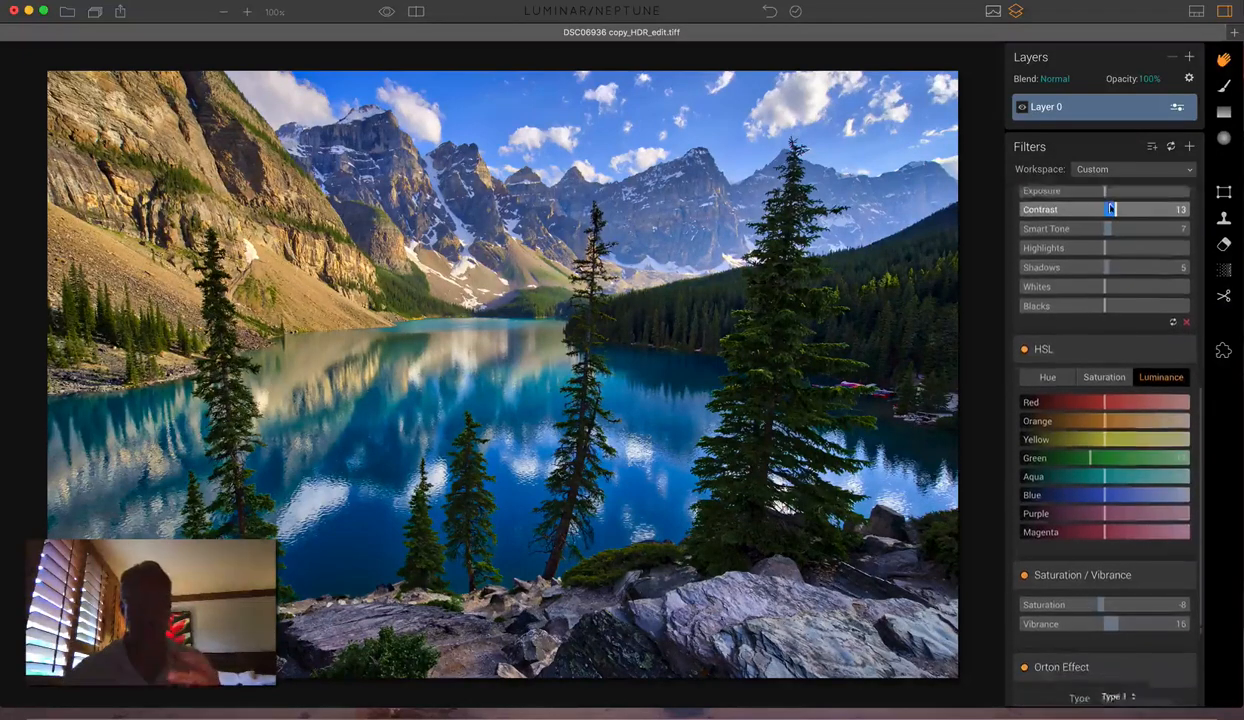
scroll(1109, 487, down, 4)
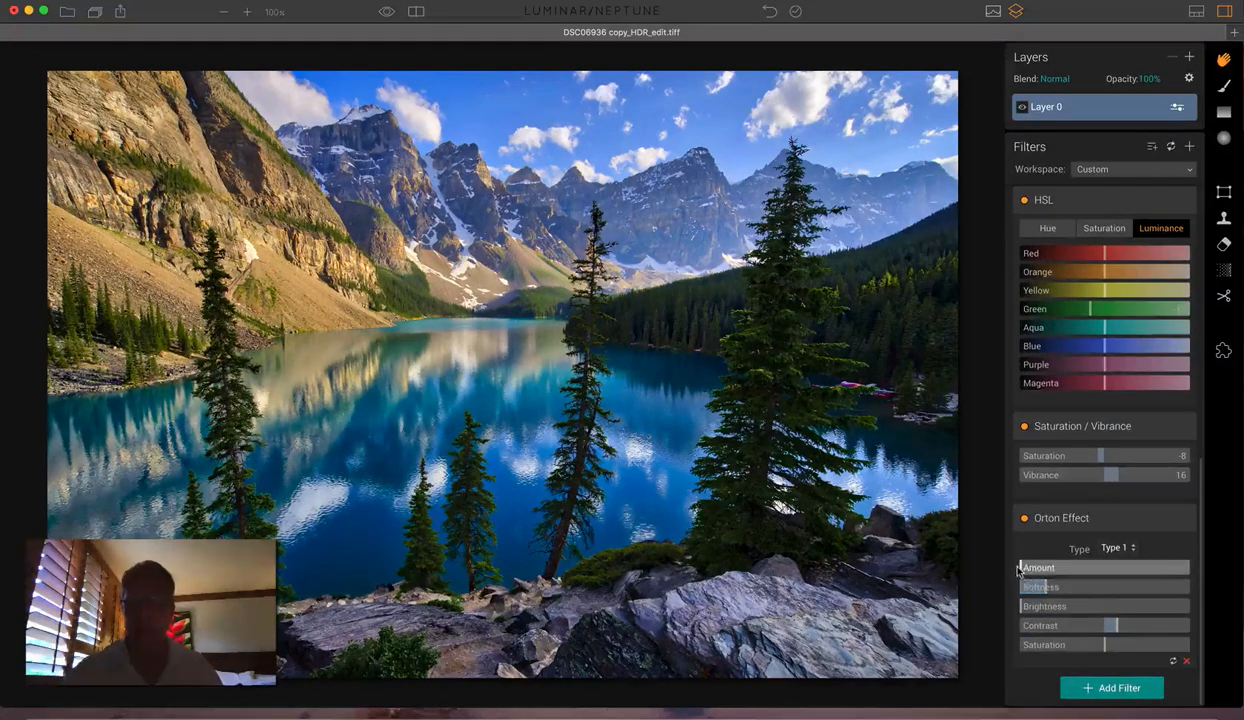
drag(1028, 569, 1068, 569)
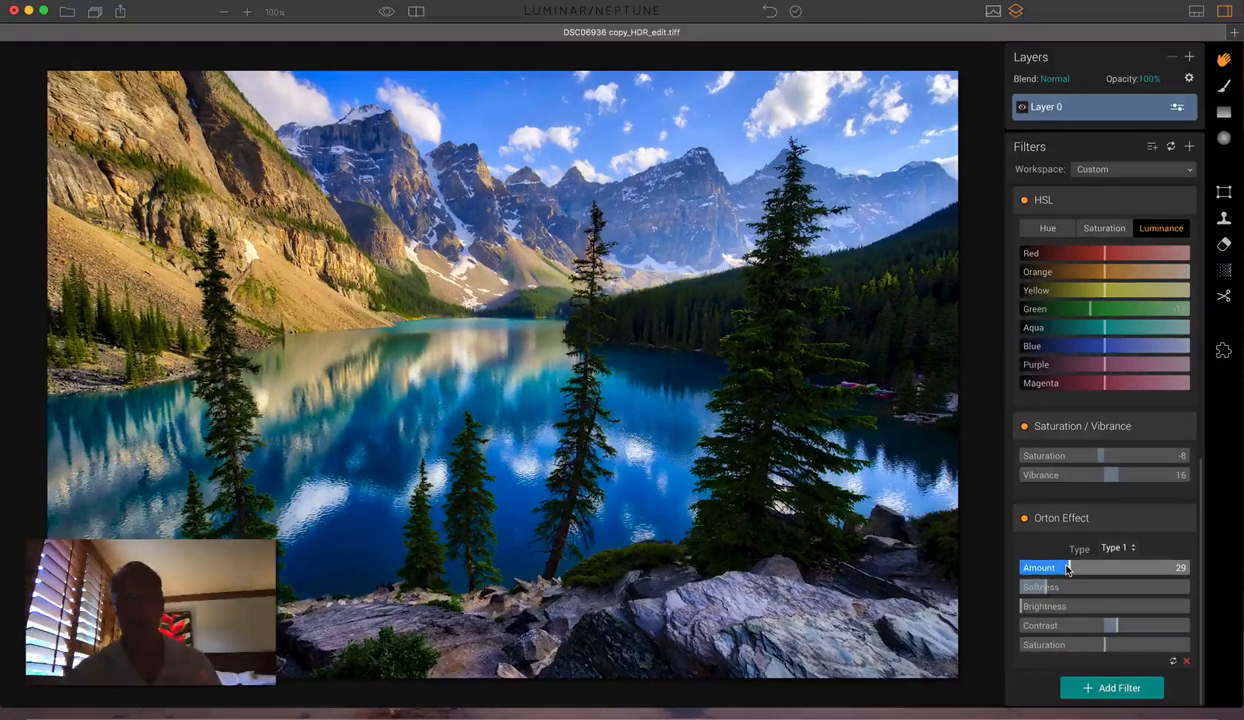
click(1023, 518)
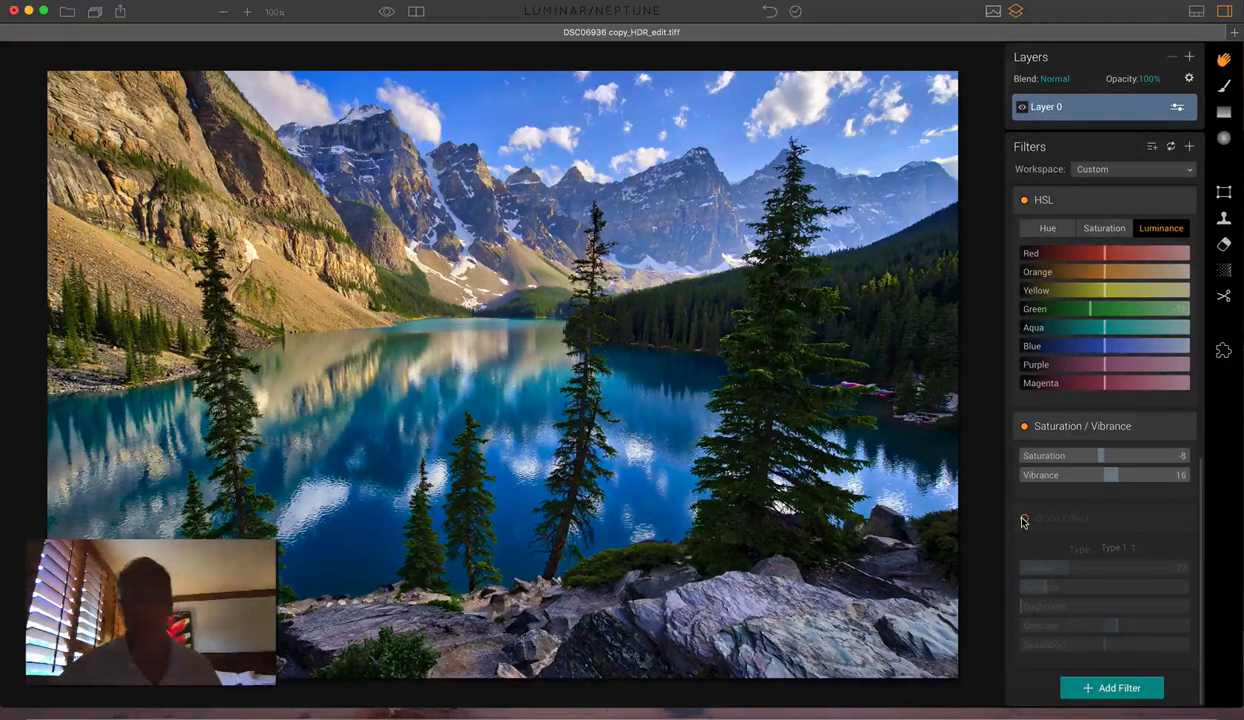
click(1023, 518)
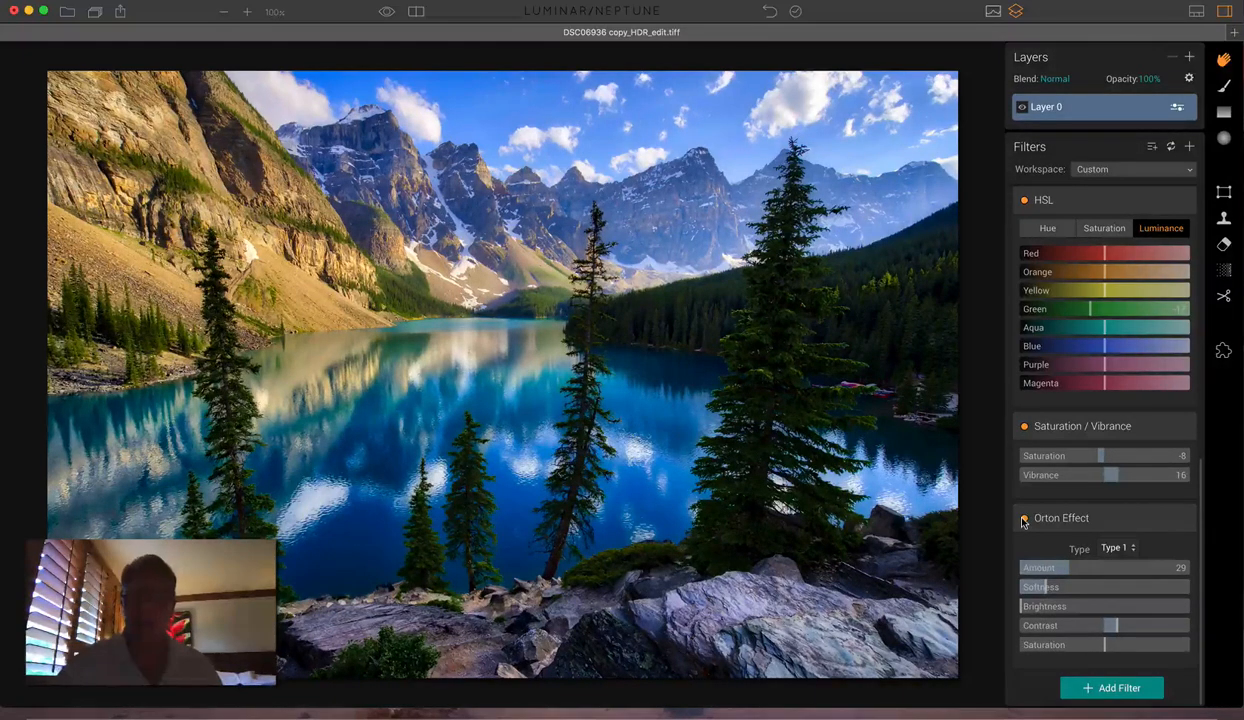
drag(1070, 568, 1055, 569)
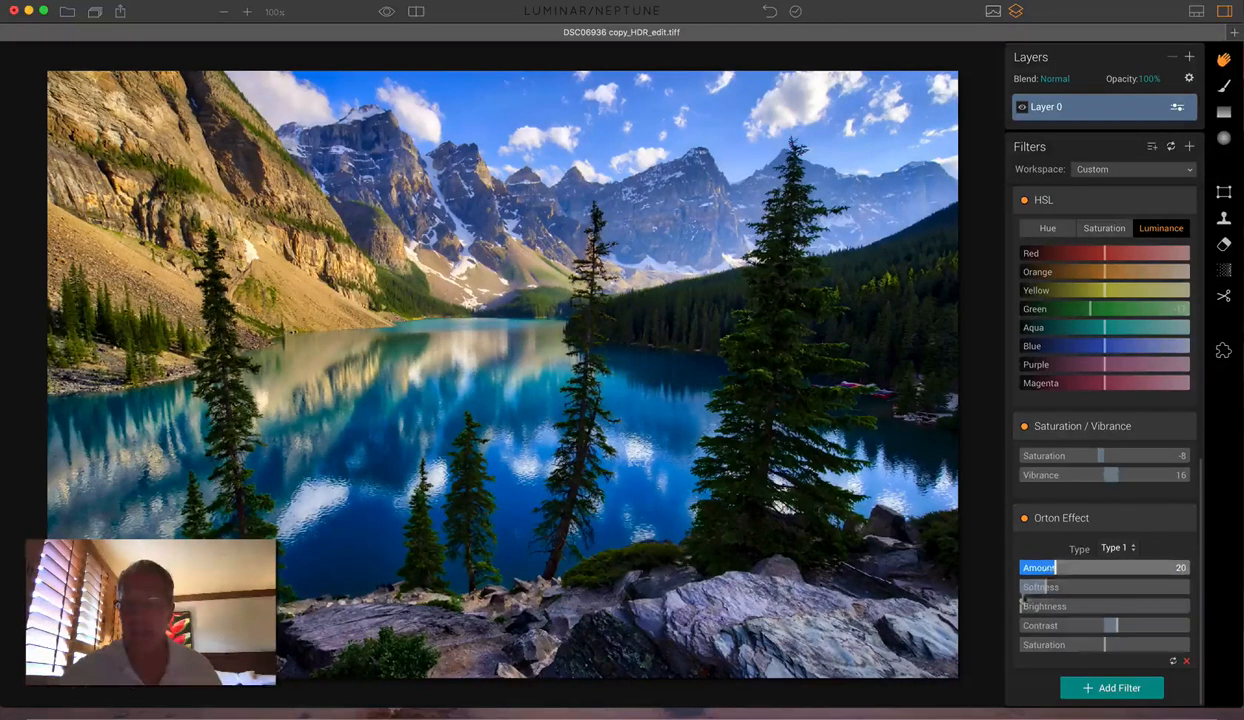
drag(1021, 606, 1024, 605)
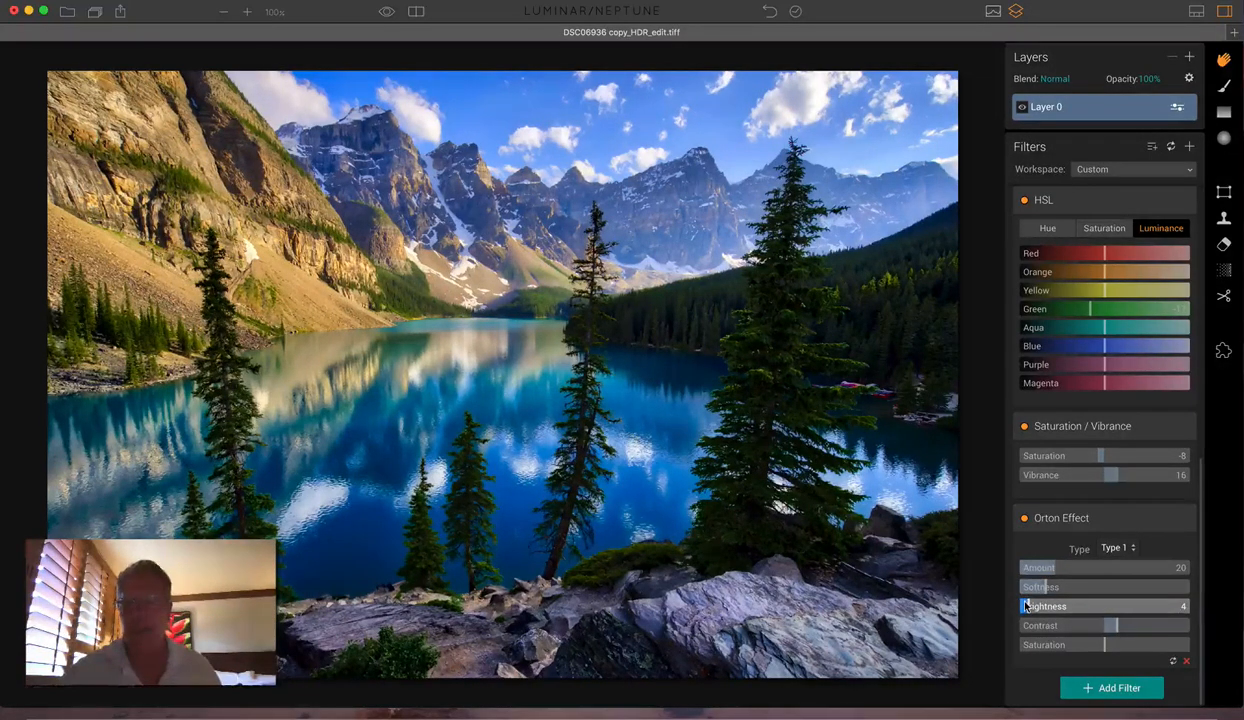